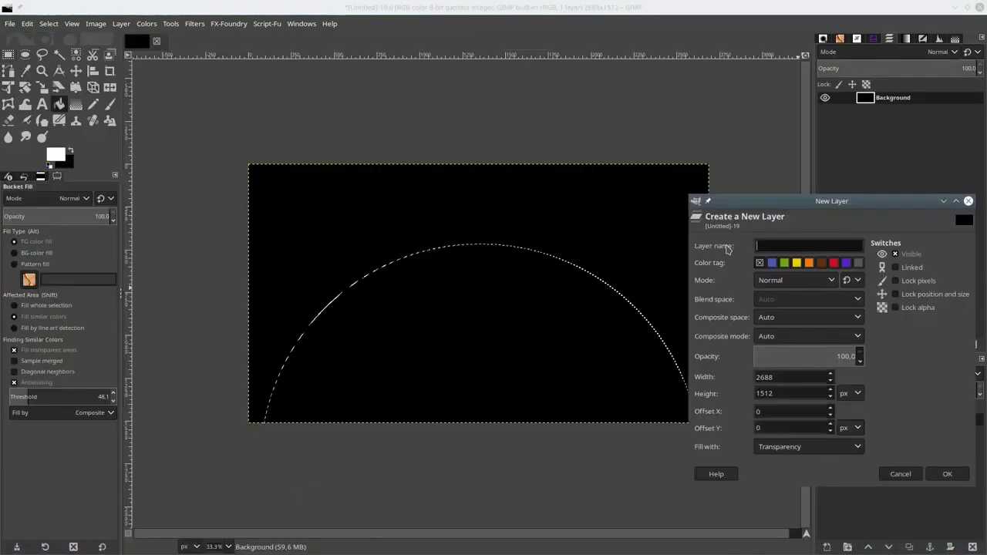
Fill the large circular selection with white and position the green circle over the fan shape's bottom centre.
key("ctrl+comma")
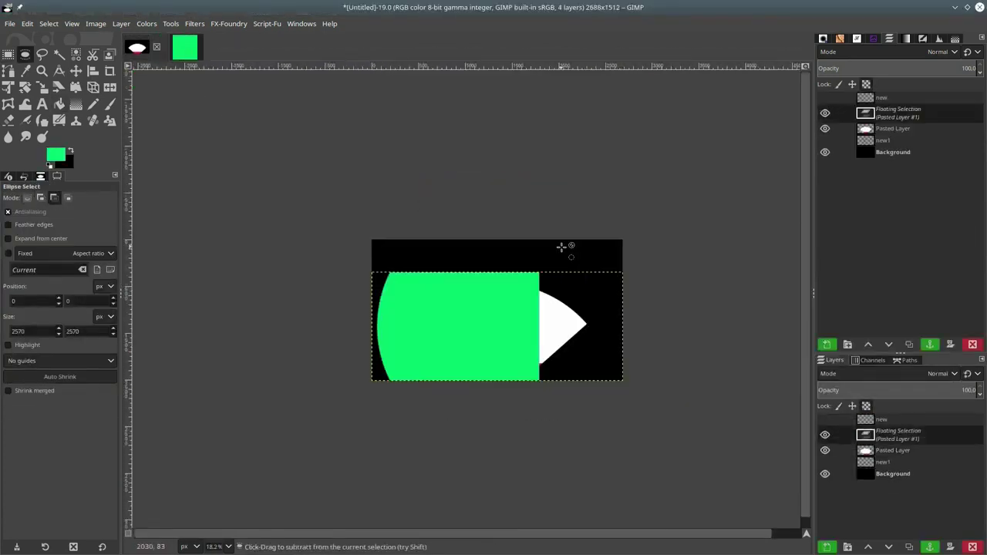
left_click_drag(569, 247, 496, 329)
right_click(498, 312)
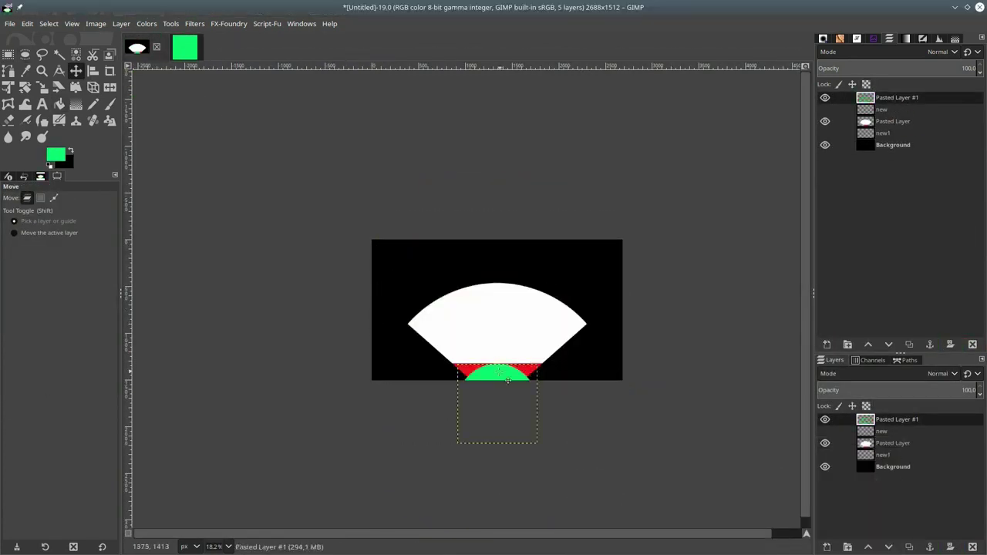
key("1")
key("u")
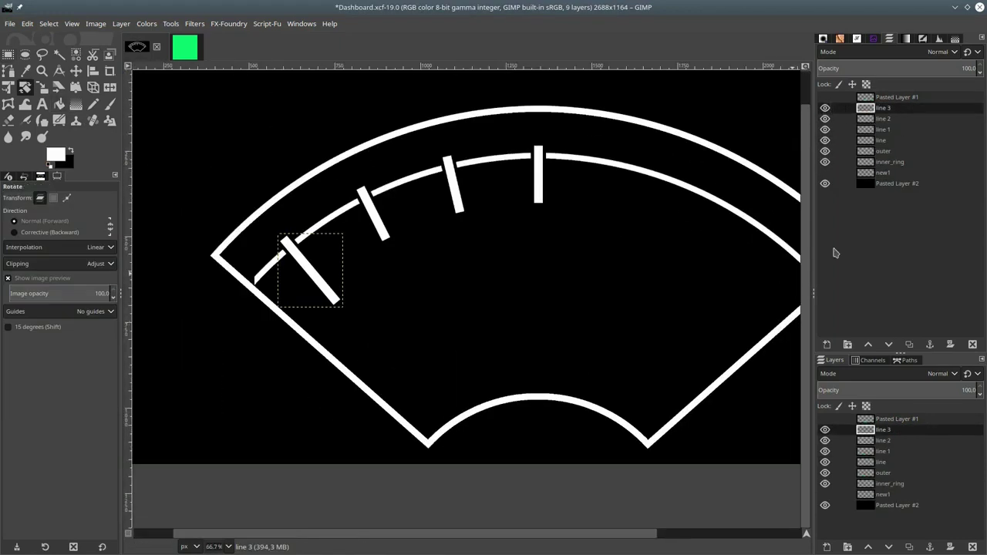
Fill the fuel pump outline on the gas_tank_symbol layer and start the red needle's tip at the middle tick.
right_click(835, 253)
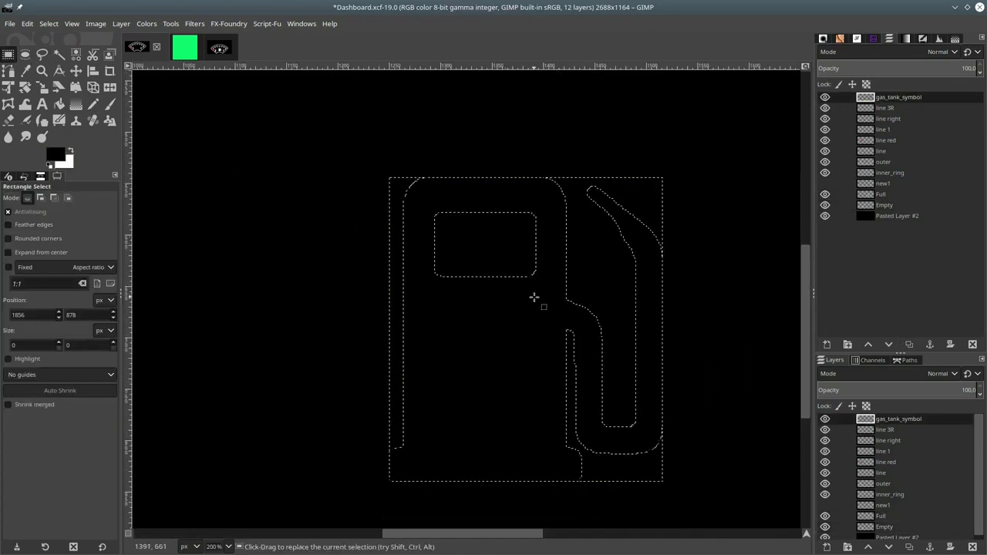
key("shift+b")
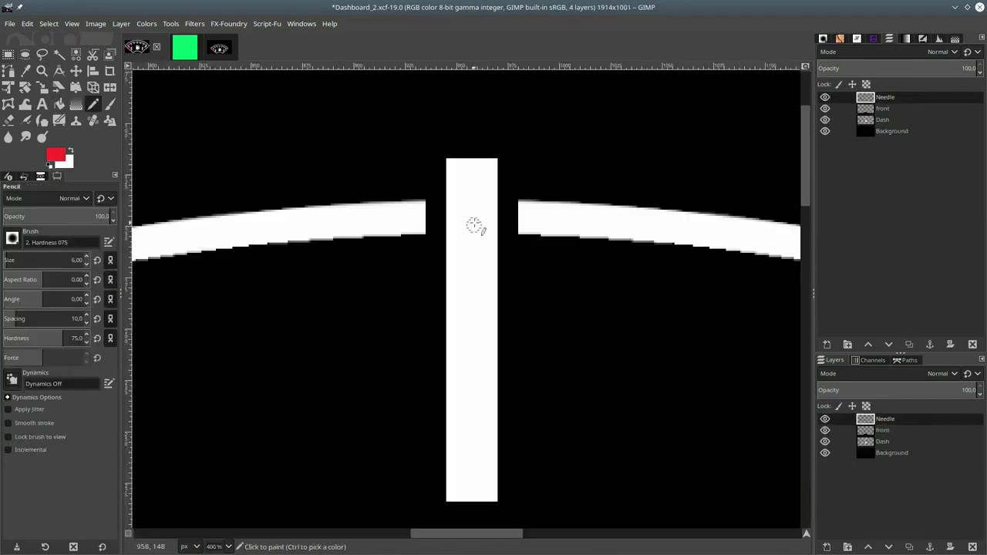
left_click(473, 216)
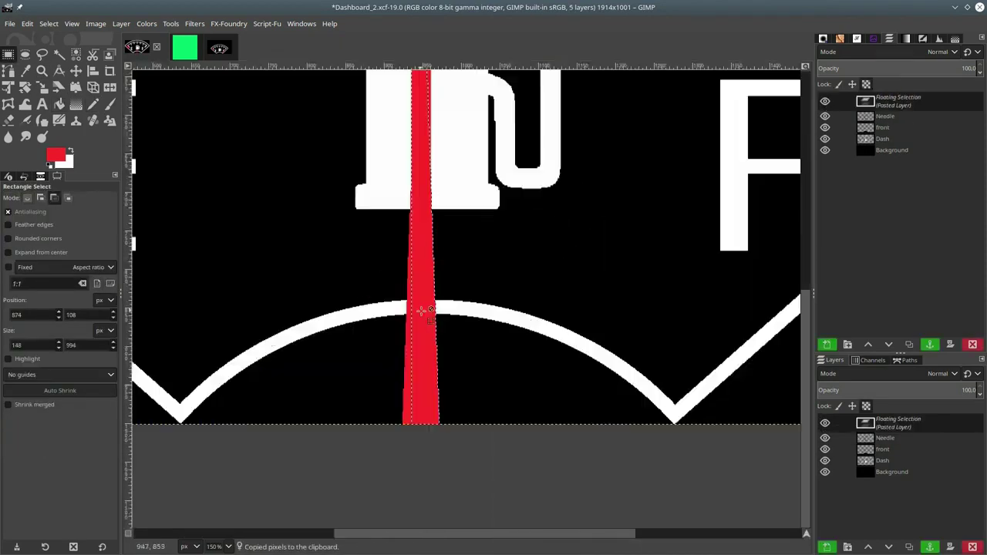
Leave only the front and Needle layers visible and make the front layer active.
left_click(825, 108)
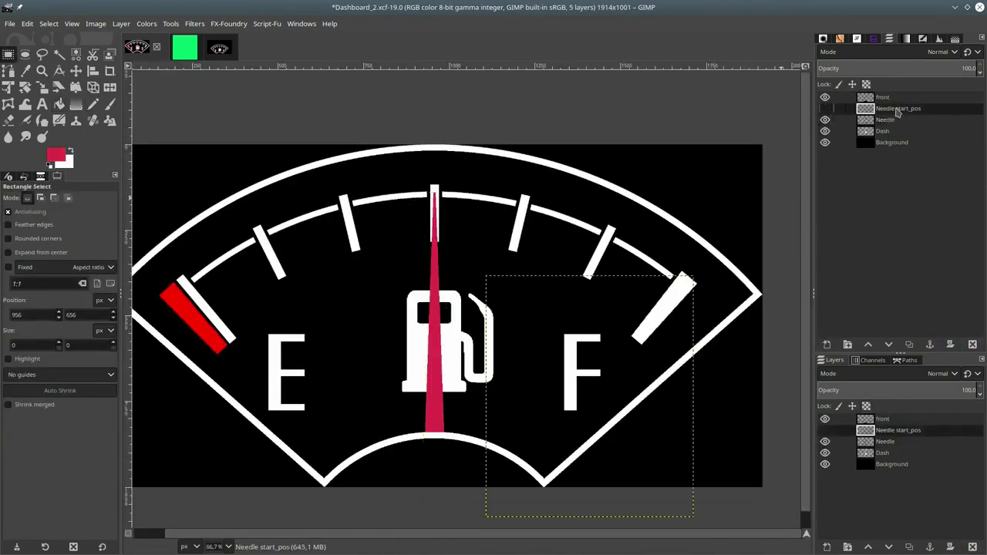
key("shift+ctrl+d")
left_click(898, 109)
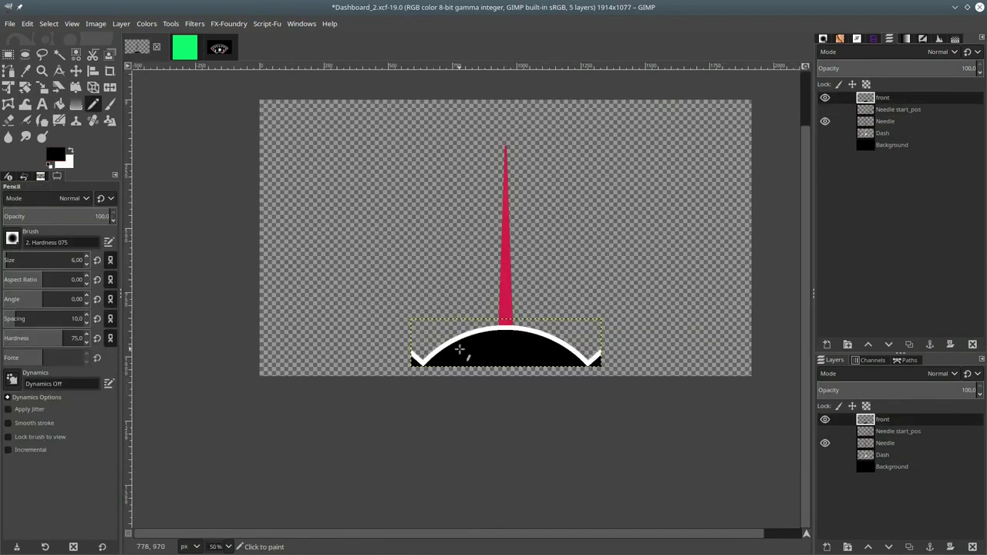
scroll(414, 347, "up", 6)
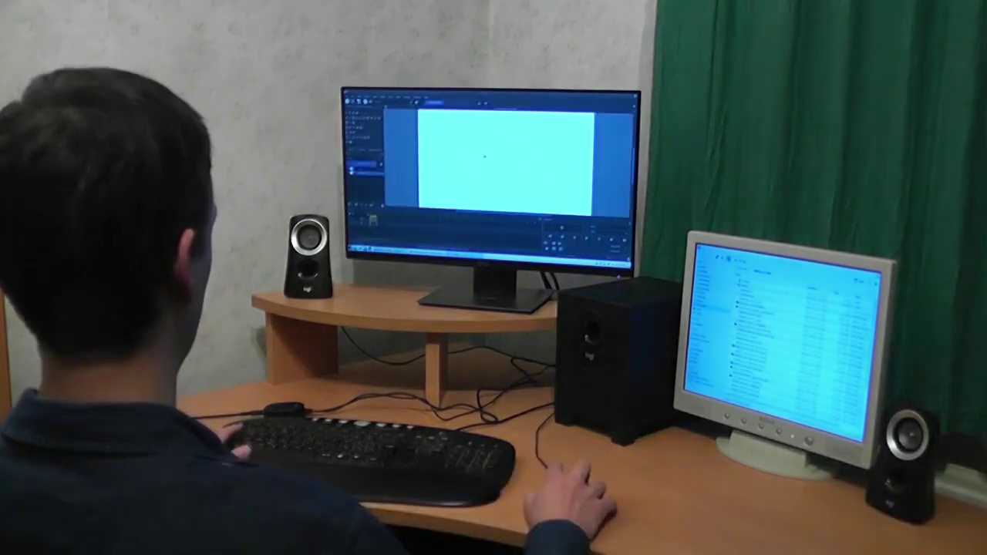
right_click(484, 157)
left_click(491, 125)
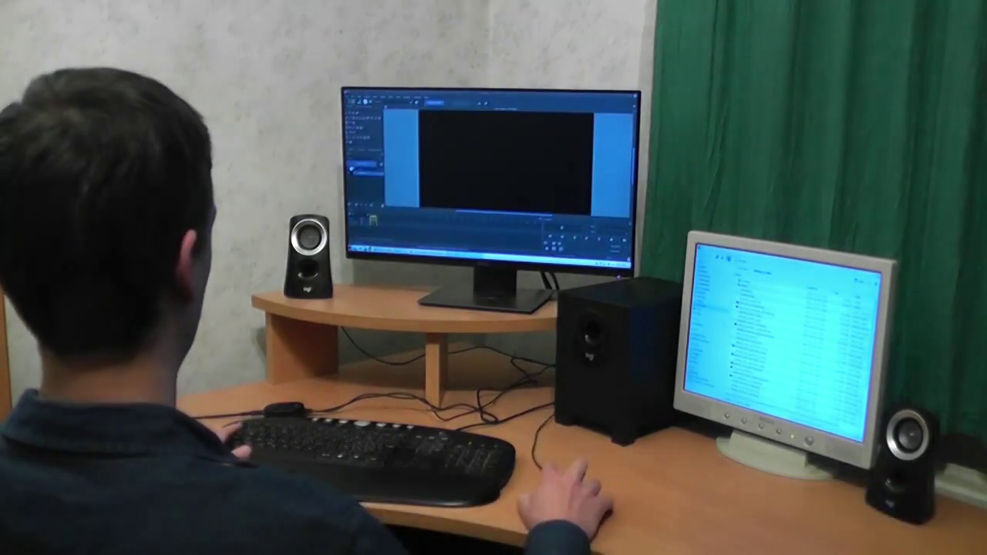
right_click(475, 148)
left_click(484, 130)
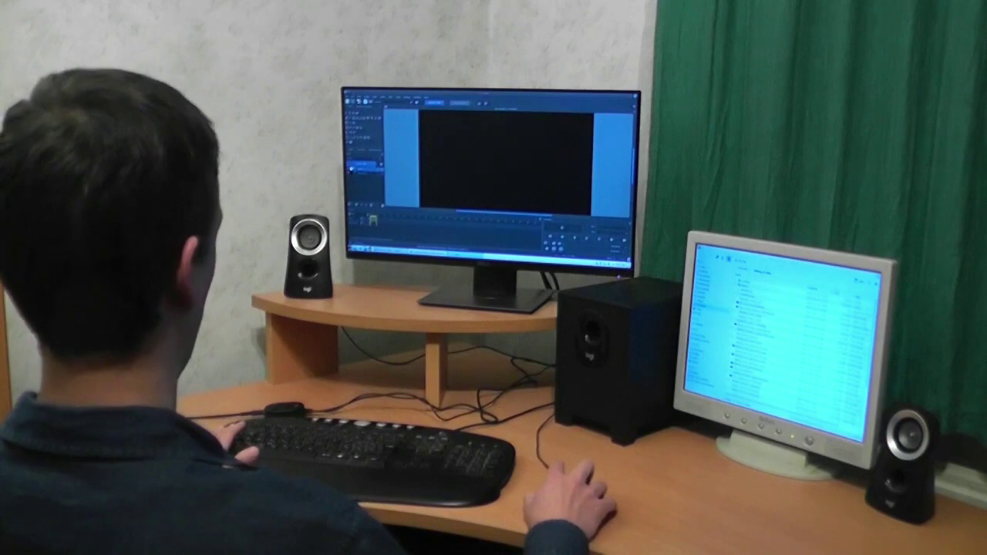
left_click_drag(433, 168, 429, 185)
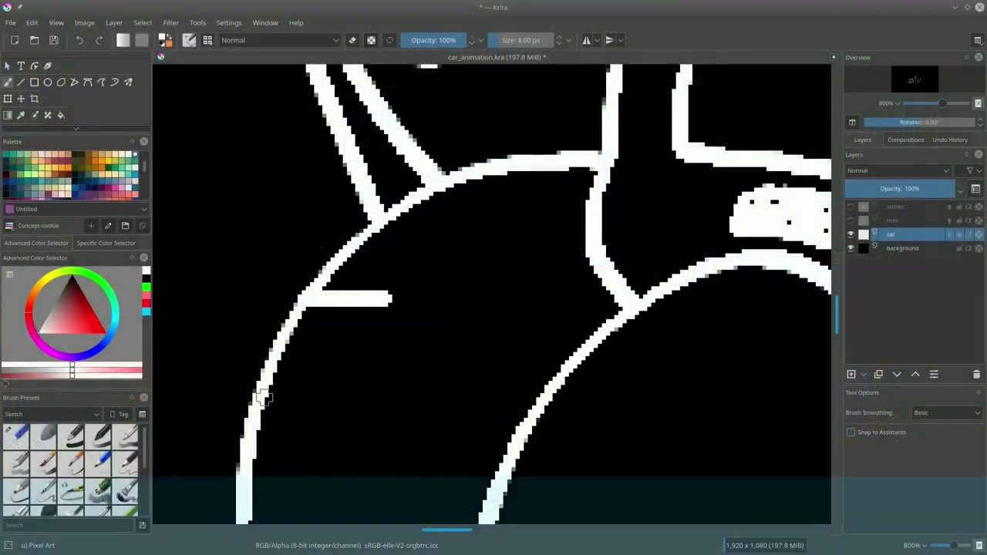
Complete the rectangular taillight outline at the car's rear with two white 4 px lines on the car layer.
left_click_drag(262, 397, 374, 394)
left_click_drag(387, 337, 382, 397)
scroll(478, 385, "down", 3)
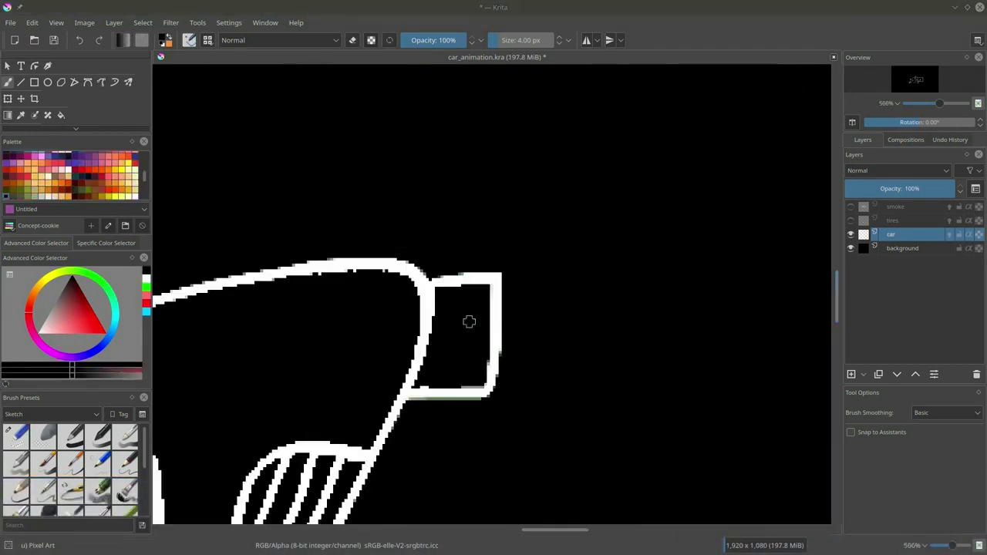
Sample white as the paint colour and divide the car's headlight with a vertical brush line.
key("p")
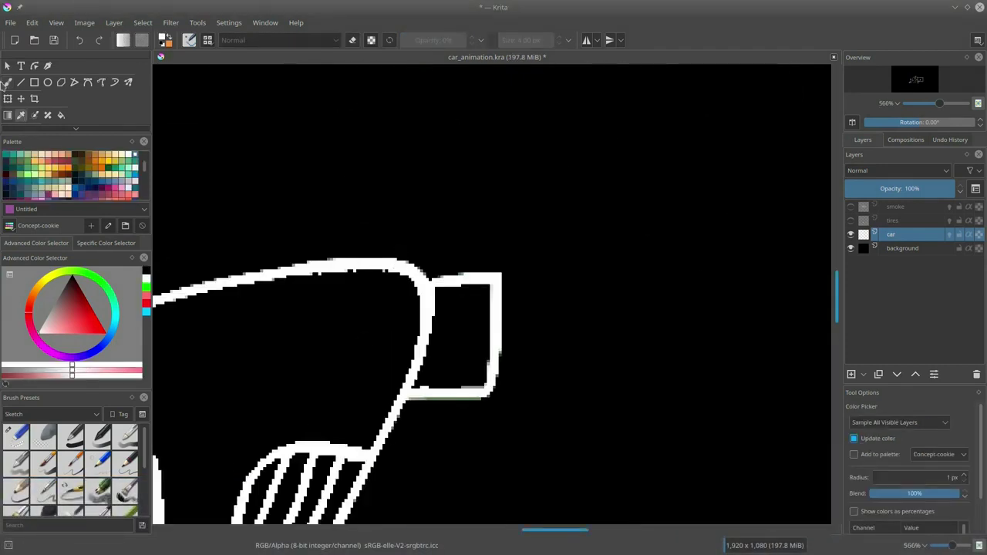
left_click(7, 82)
key("1")
scroll(748, 349, "up", 1)
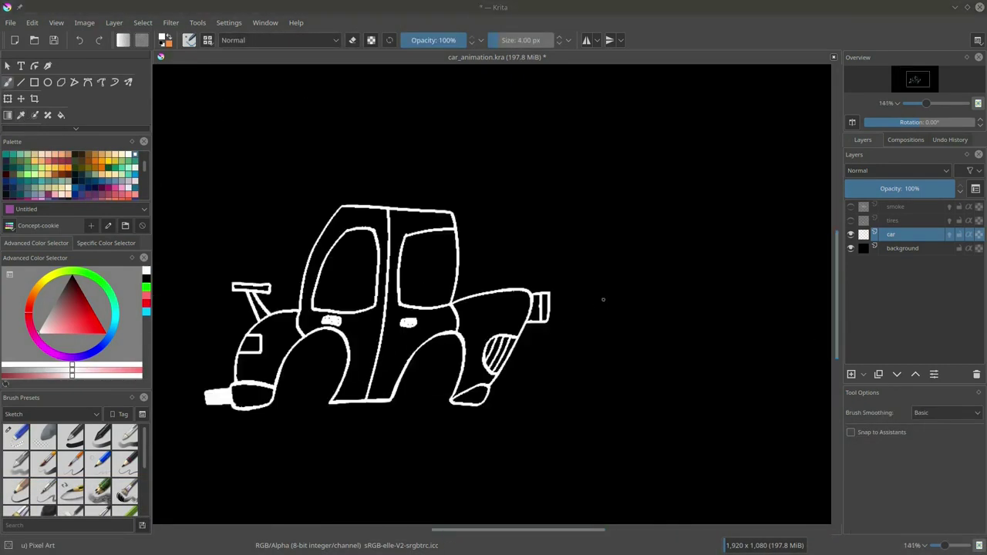
Fill the car's rear door, front door and hood areas with pinkish red.
right_click(473, 265)
left_click(515, 264)
key("f")
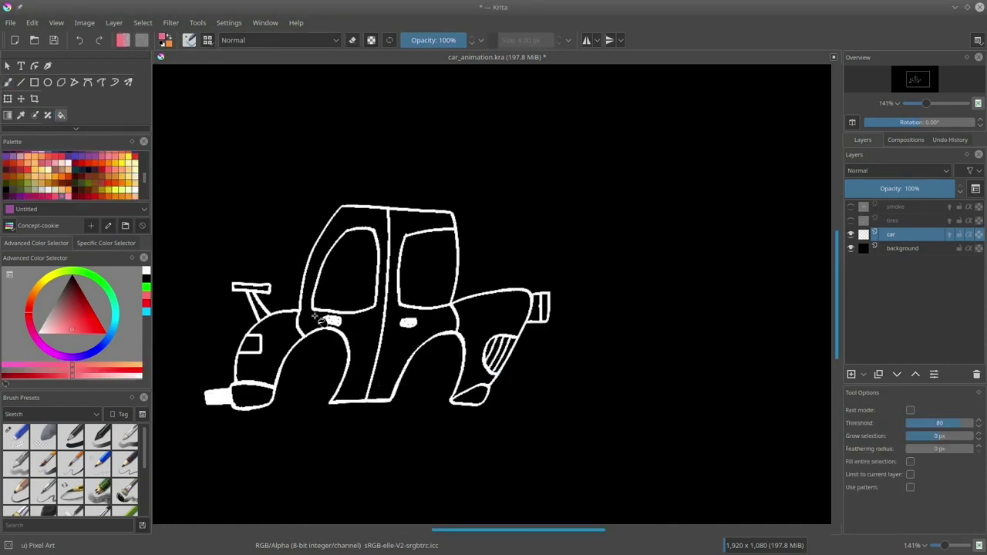
left_click(320, 326)
left_click(429, 324)
left_click(495, 317)
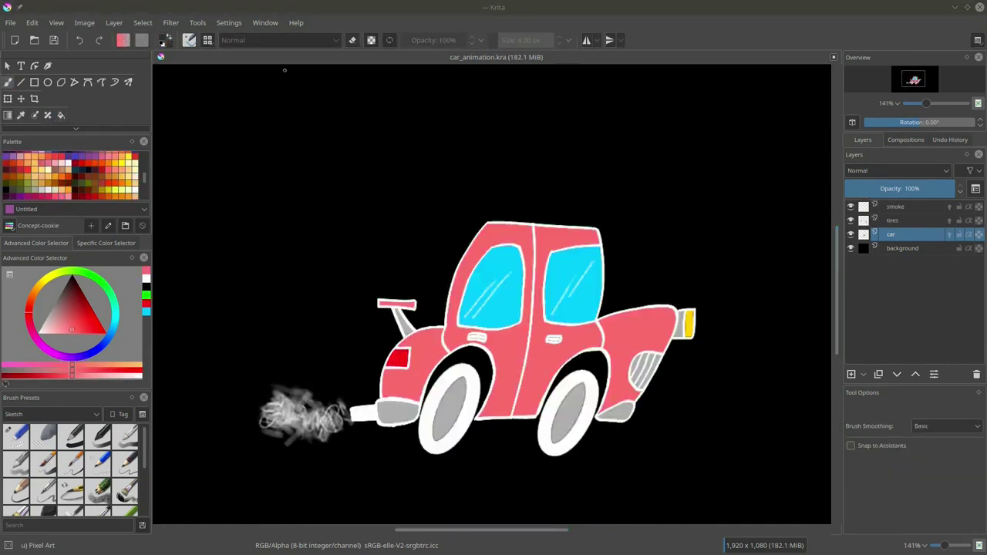
Switch to the Animation workspace and dock the Animation docker beside the timeline.
left_click(265, 23)
mouse_move(291, 64)
left_click(557, 64)
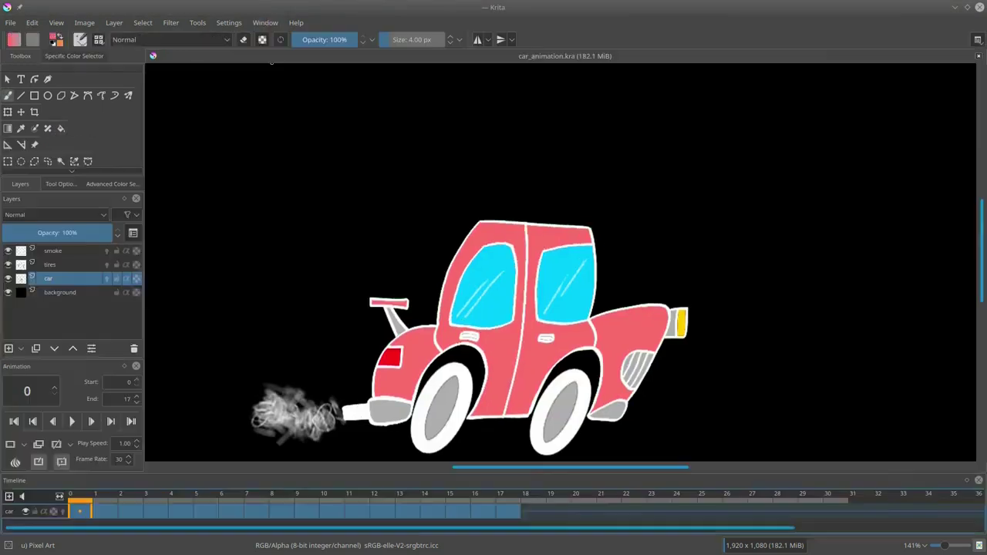
scroll(448, 243, "down", 2)
left_click_drag(42, 365, 900, 493)
Show the Onion Skins docker and dock it between the timeline and the Animation docker.
left_click(229, 22)
mouse_move(254, 111)
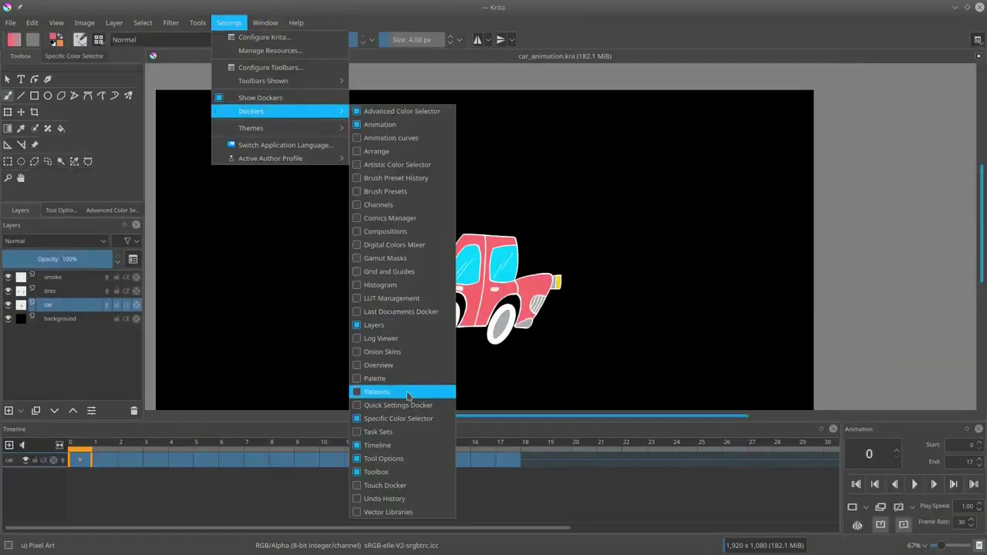
left_click(381, 352)
left_click_drag(264, 293, 830, 427)
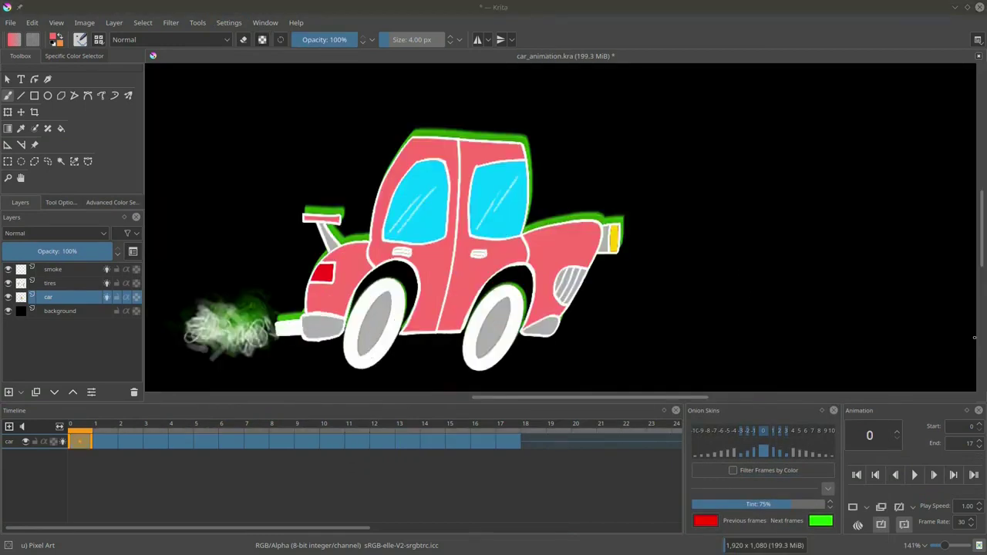
Step through the car animation's frames with onion skins on, and play the animation back.
left_click(109, 444)
key("Right")
key("Right")
key("Right")
key("Right")
key("Right")
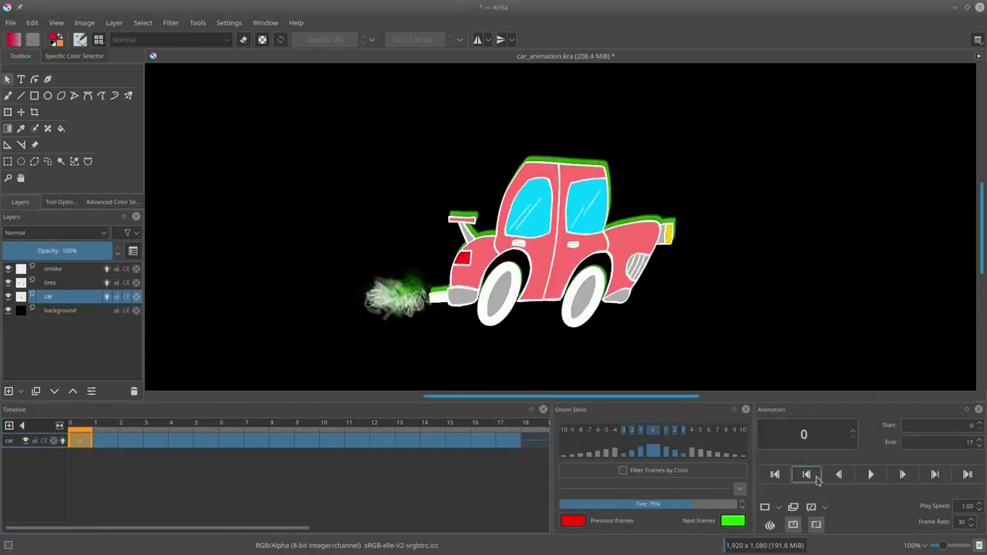
left_click(870, 475)
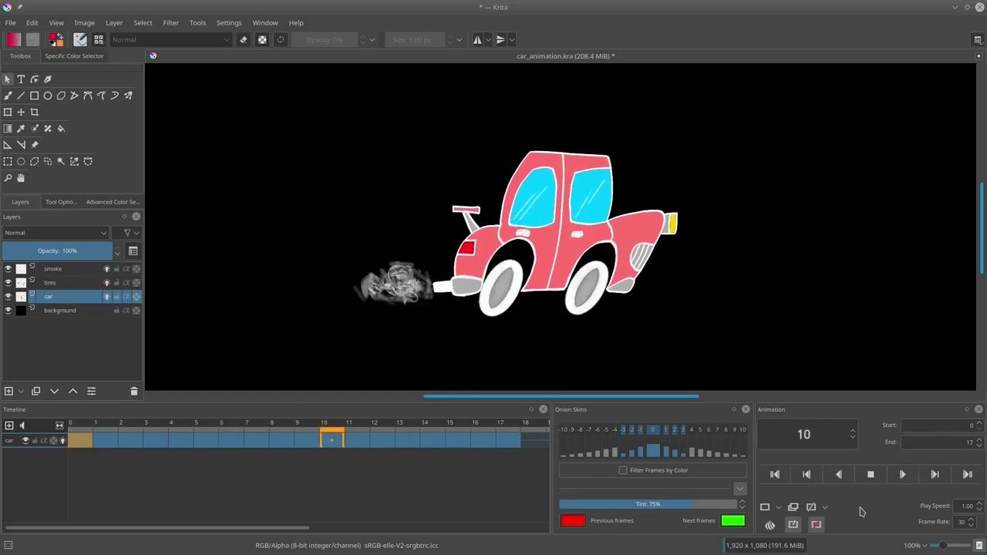
left_click(871, 476)
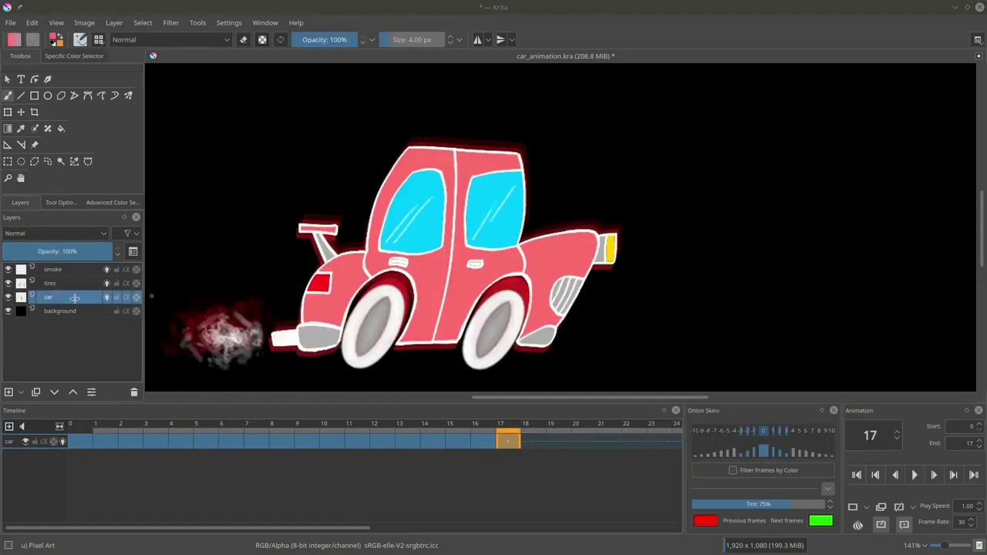
Hide the background layer and render frames 0 to 17 as a PNG image sequence with alpha, base name frame.
left_click(8, 311)
left_click(11, 23)
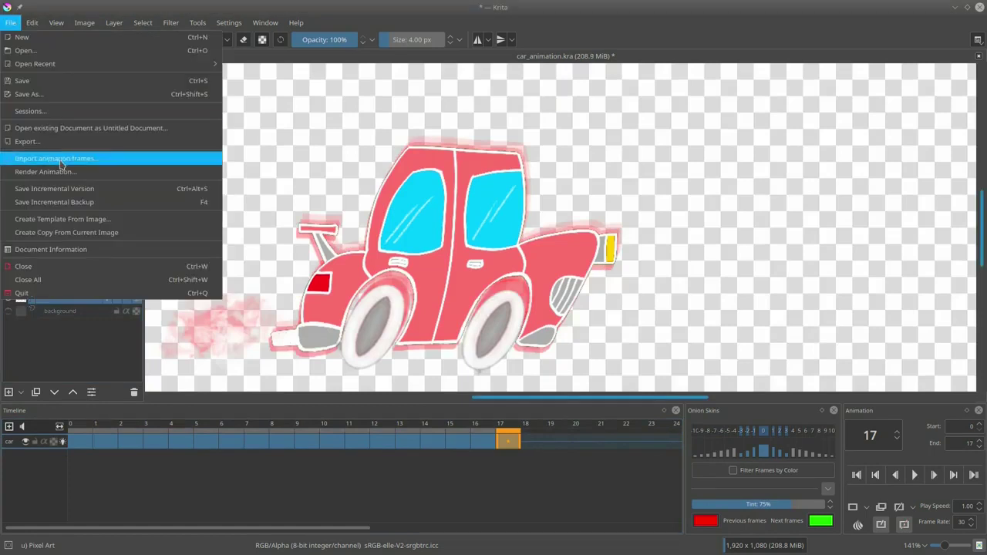
left_click(39, 168)
left_click(385, 190)
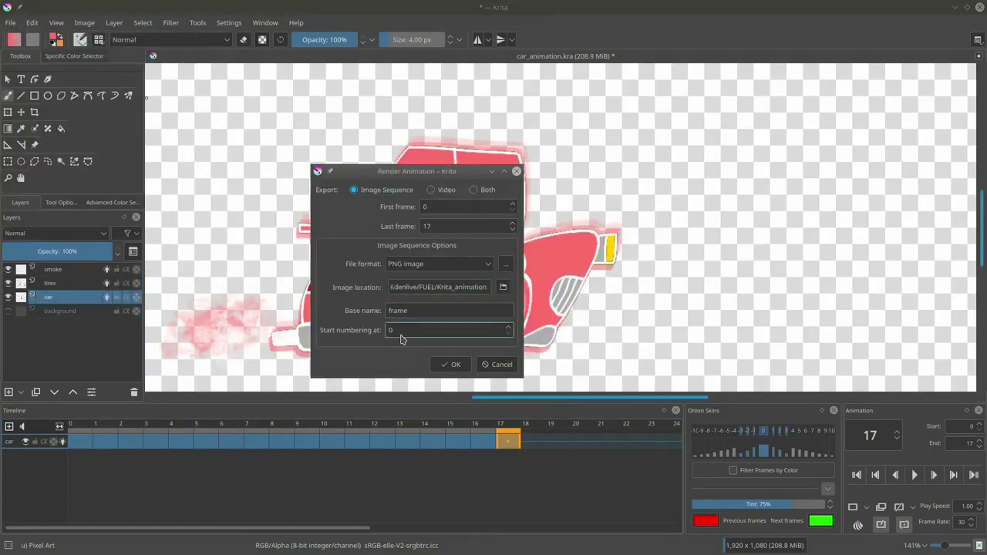
left_click(505, 264)
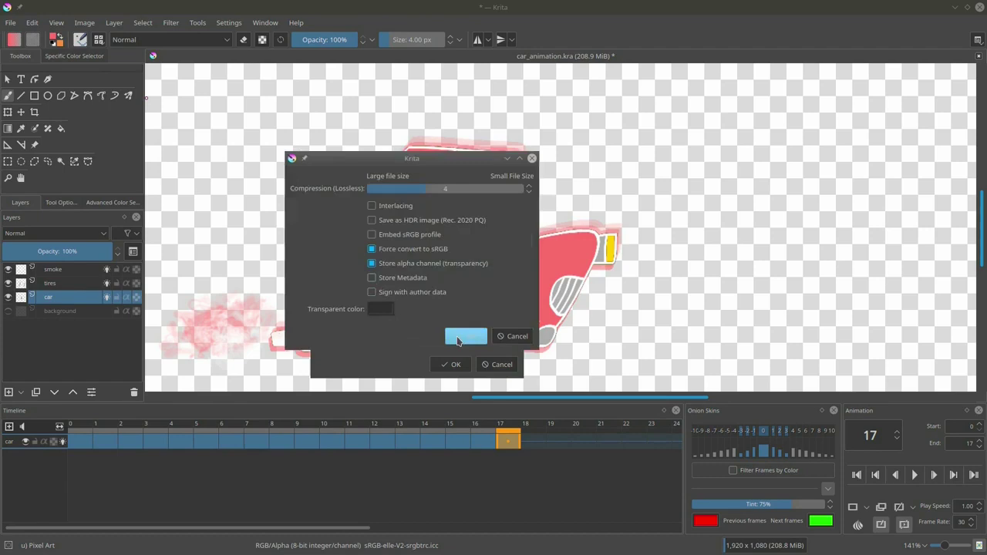
left_click(457, 339)
left_click(461, 363)
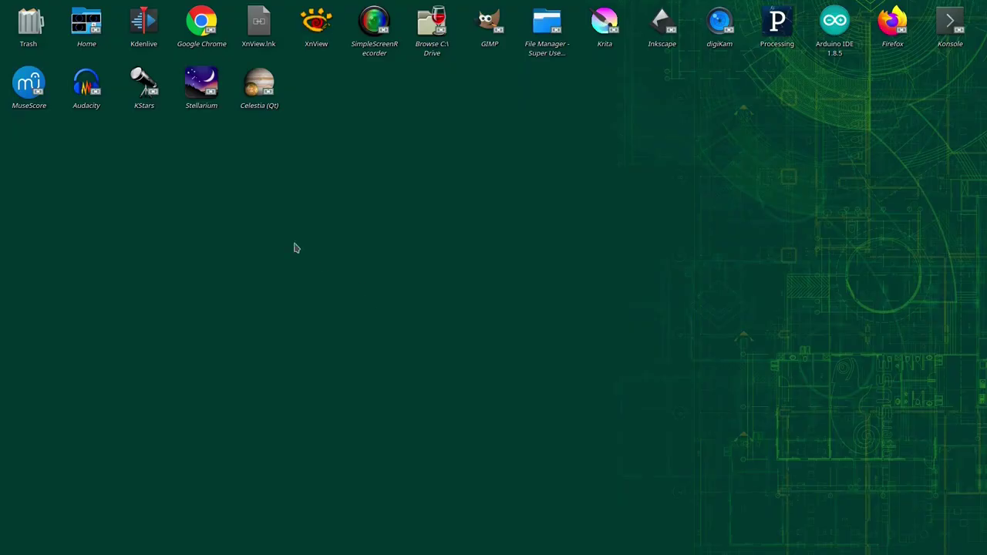
Open Kdenlive and save the new project as fuel_tank_anim.
left_click(145, 29)
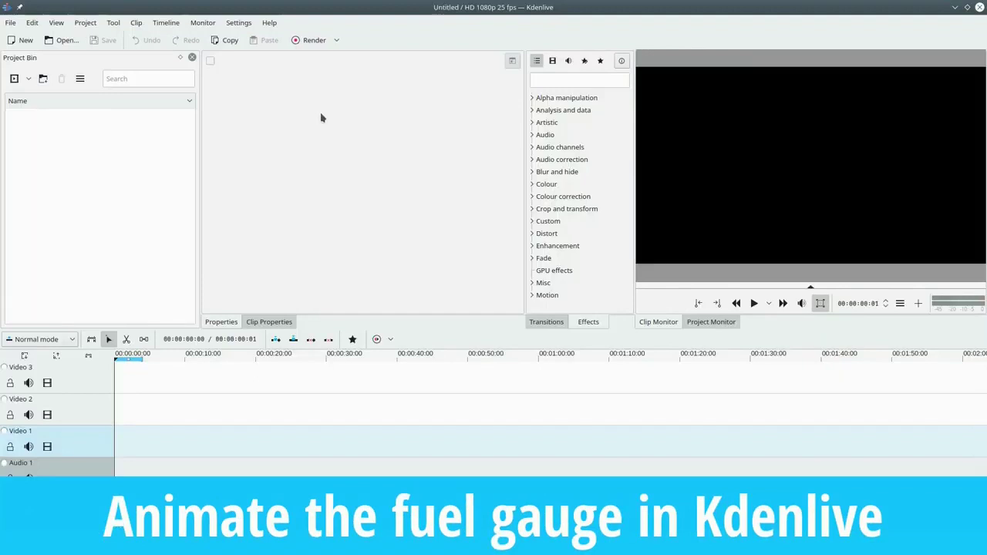
left_click(10, 23)
left_click(29, 94)
type("fuel_tank_anim")
left_click(626, 342)
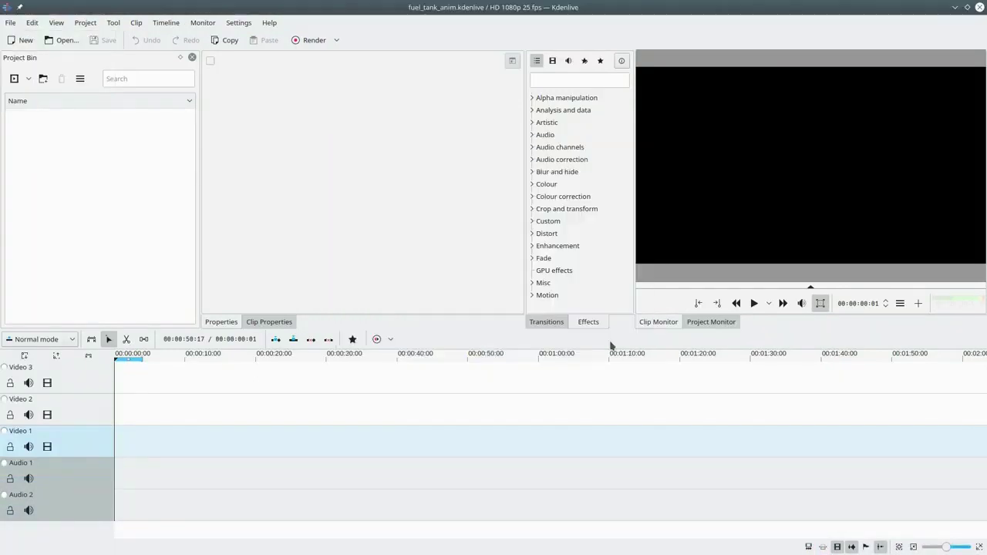
Add Dash_back.png, Dash_front.png and needle_middle.png from the file manager to the project bin.
left_click(231, 548)
left_click(415, 229)
left_click(415, 241, "ctrl")
left_click(421, 308, "ctrl")
left_click_drag(421, 309, 103, 227)
Place Dash_back.png at the start of Video 1 and set its duration to 00:01:45:00.
left_click_drag(45, 125, 125, 442)
left_click_drag(136, 442, 378, 442)
double_click(254, 441)
left_click(481, 278)
Place Dash_front.png on Video 3 and needle_middle.png on Video 2, each lasting 00:01:45:00.
left_click_drag(45, 158, 125, 378)
double_click(220, 383)
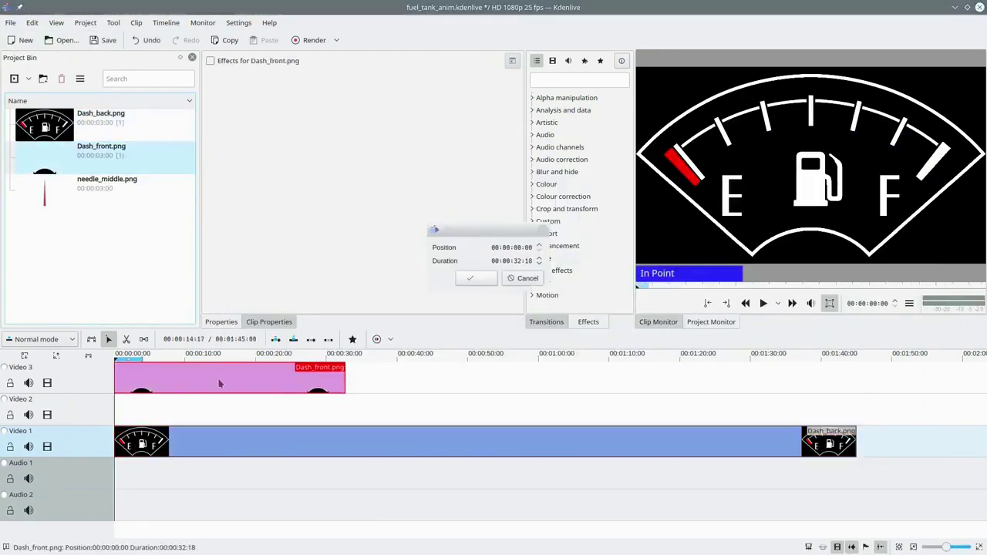
left_click_drag(45, 192, 179, 410)
Apply the Rotate (keyframable) effect to the needle_middle.png clip on Video 2.
left_click(188, 356)
left_click(115, 357)
left_click(532, 209)
scroll(584, 247, "down", 1)
left_click_drag(585, 253, 277, 410)
Set the needle's first rotation keyframe to Rotate X 400, Offset X -495 and Offset Y 180.
double_click(359, 106)
type("-495")
double_click(393, 106)
type("180")
double_click(266, 108)
type("400")
Add a needle rotation keyframe at 00:00:50:00 with Rotate X 0 and preview that point.
left_click(215, 183)
double_click(270, 121)
type("0")
left_click_drag(345, 203, 310, 203)
left_click(466, 357)
Add a needle rotation keyframe at 00:00:16:17 with Rotate X 267, Offset X -345 and Offset Y 83.
left_click(215, 183)
double_click(276, 122)
type("267")
double_click(360, 121)
type("-345")
double_click(403, 118)
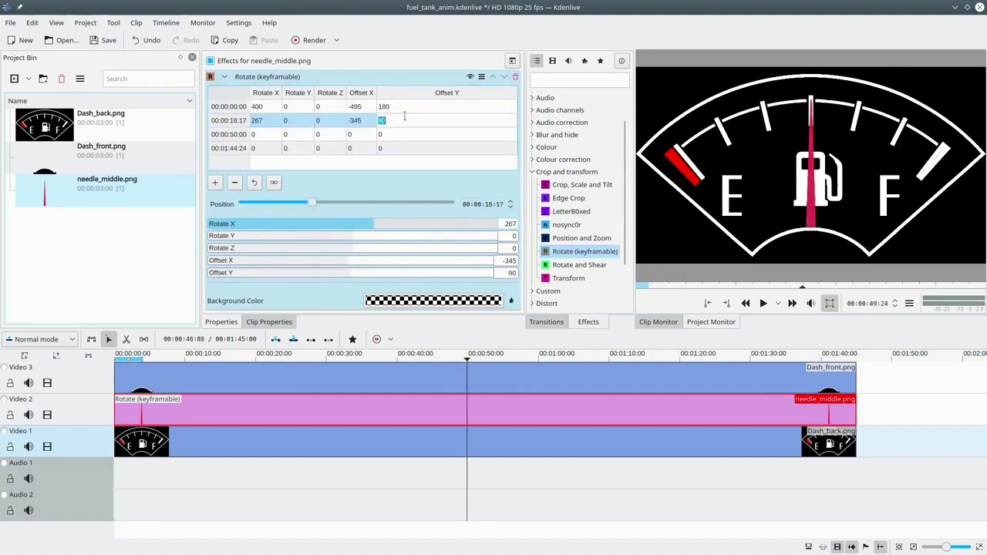
type("83")
Add a needle keyframe midway between 00:00:16:17 and 00:00:50:00 with Offset Y 22 and preview it.
left_click(233, 357)
type("22")
left_click(349, 357)
Add a needle keyframe at 00:01:06:17 with Rotate X -132 and Offset X 178, and preview it.
left_click(215, 183)
double_click(275, 162)
type("133")
left_click_drag(344, 204, 404, 204)
double_click(359, 163)
type("178")
double_click(268, 149)
type("-132")
left_click(585, 357)
Add a needle keyframe at 00:01:23:08 with Rotate X -267, Offset X 345 and Offset Y 83, and preview it.
left_click(215, 183)
double_click(269, 162)
type("-267")
double_click(366, 162)
type("345")
double_click(389, 162)
type("83")
left_click(701, 363)
Add a needle keyframe at 00:01:40:00 with Rotate X -400, Offset X 495 and Offset Y 180, and preview the motion.
left_click(215, 186)
double_click(270, 162)
type("-400 0 0 495")
double_click(389, 162)
type("180")
left_click_drag(703, 362, 397, 364)
Set the final needle keyframe at 00:01:44:24 to Rotate X -427, Offset X 521 and Offset Y 205, and preview the motion.
scroll(259, 166, "down", 1)
double_click(264, 165)
type("-427")
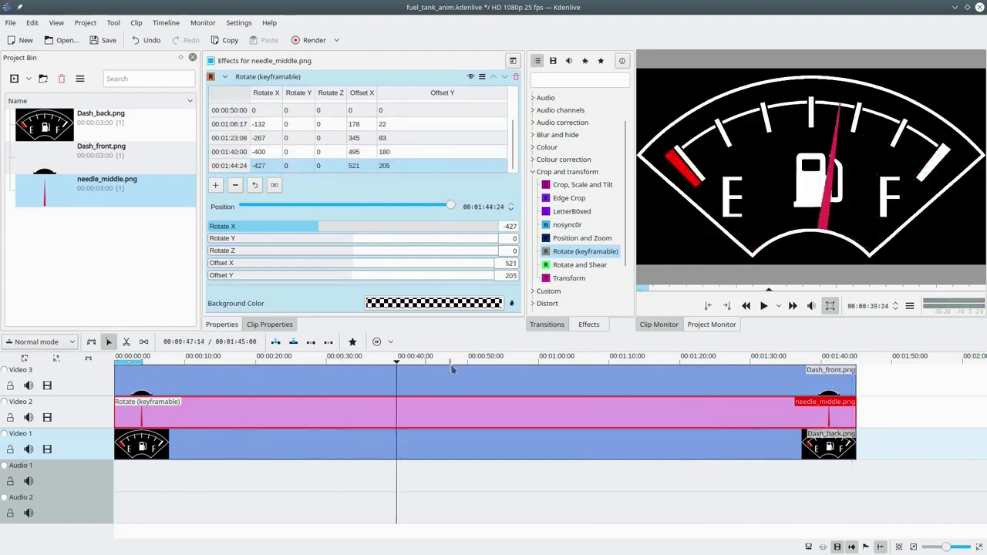
left_click_drag(819, 366, 351, 364)
Render the gauge animation to Dash_animation.mp4 and close the rendering dialog.
left_click(313, 40)
left_click(352, 362)
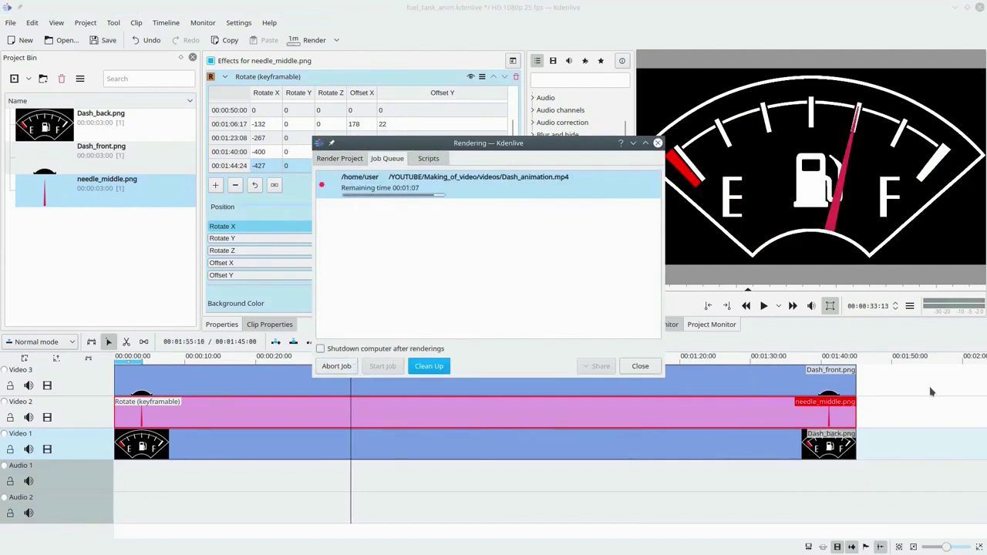
left_click(640, 367)
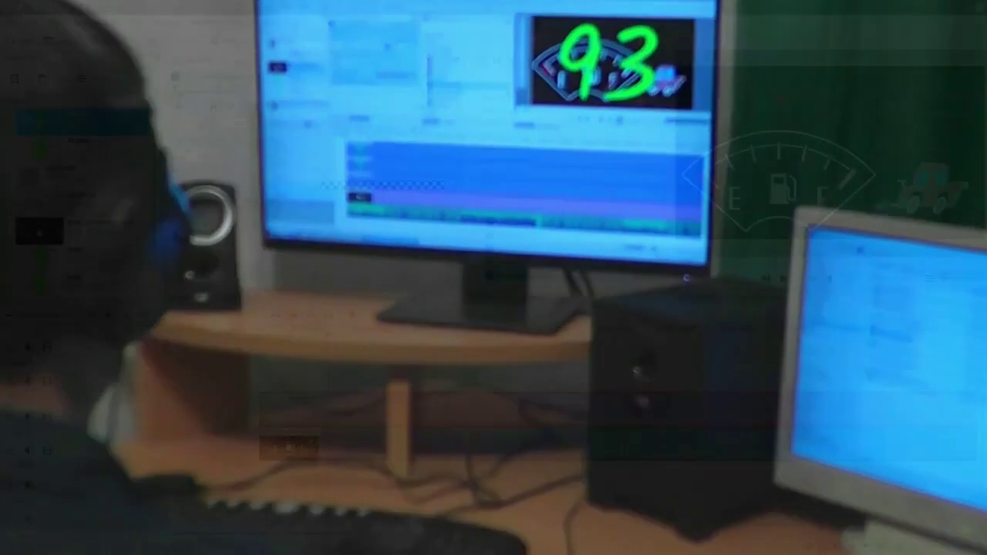
Place 09.png on Video 6 and copies of 10.png on Video 4 and Video 3, each trimmed to the first three seconds.
left_click_drag(260, 399, 200, 364)
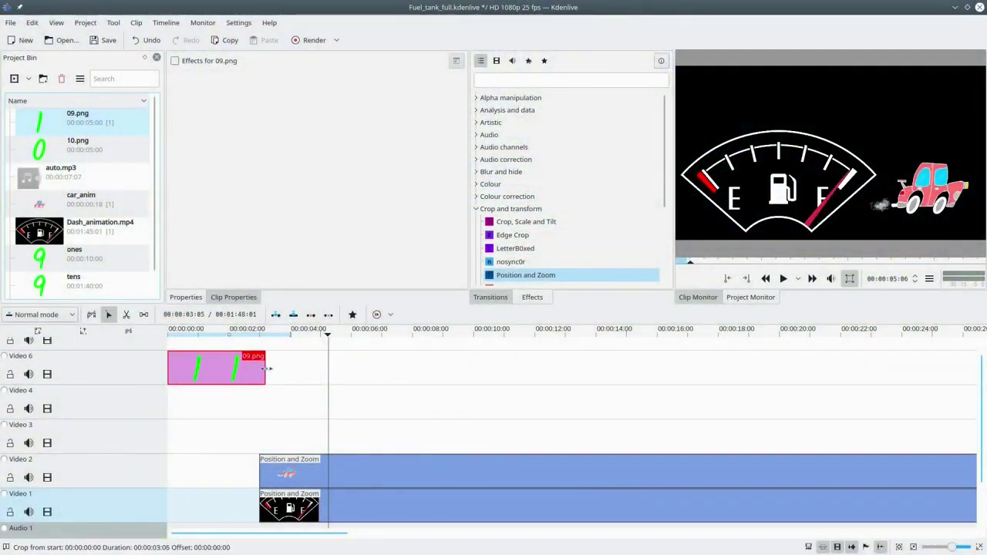
left_click_drag(77, 145, 327, 400)
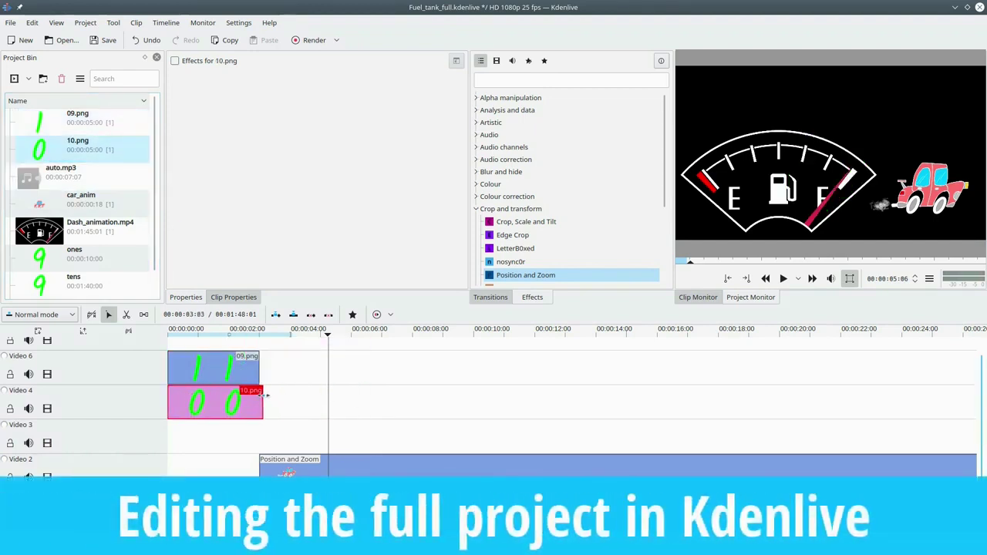
left_click_drag(77, 147, 240, 438)
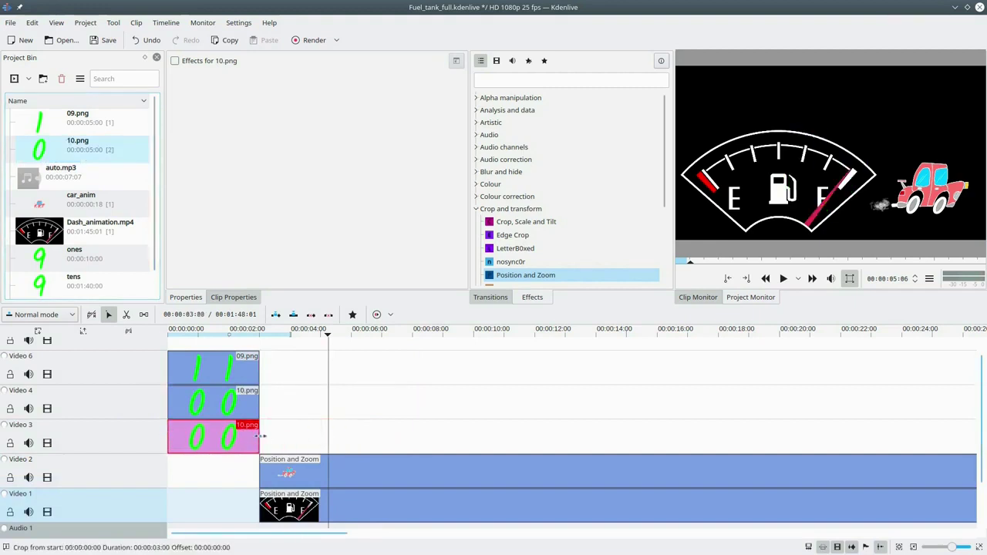
Move the three digit clips up one track each, so they occupy Video 5, Video 6 and Video 4.
scroll(193, 391, "up", 1)
left_click_drag(187, 388, 189, 356)
left_click_drag(196, 426, 200, 399)
left_click_drag(200, 459, 199, 426)
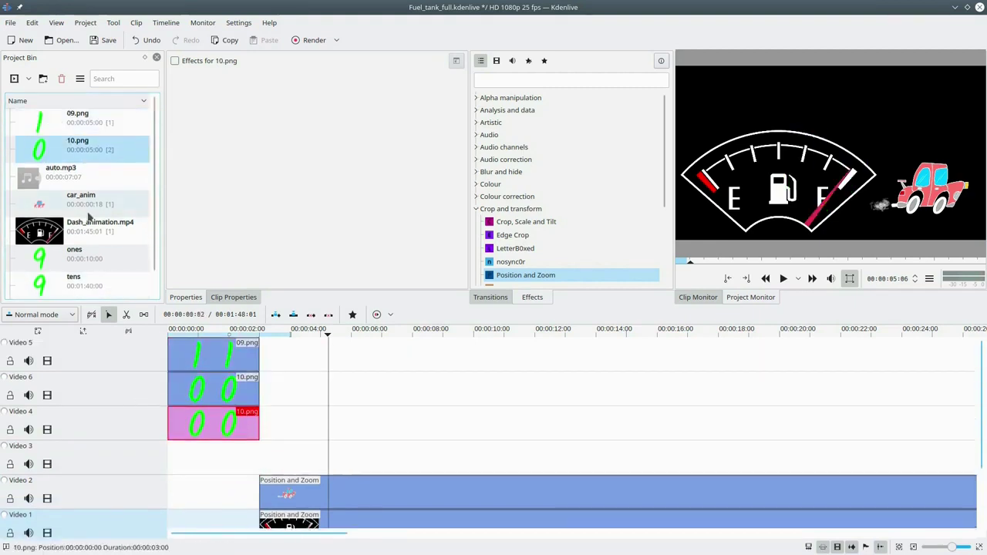
Add dot.png at the start of Video 3 and extend it to about 22 seconds.
left_click(318, 546)
left_click_drag(80, 256, 170, 455)
left_click_drag(320, 457, 853, 457)
left_click(216, 333)
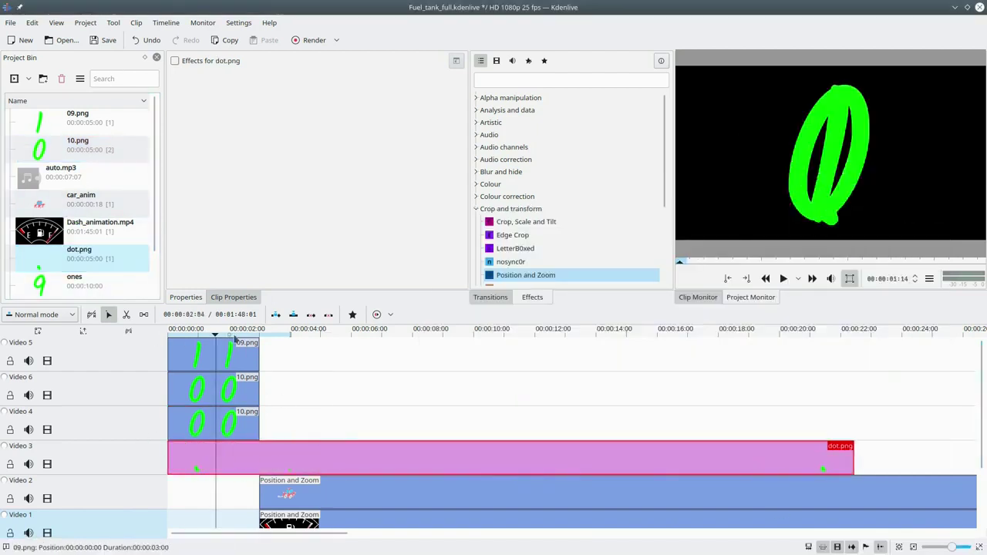
Insert the Video 7 track below Video 3 and place 10.png at its start, trimmed to three seconds.
right_click(122, 460)
left_click(154, 470)
left_click(517, 303)
left_click_drag(79, 148, 169, 491)
left_click_drag(320, 493, 259, 492)
left_click(212, 332)
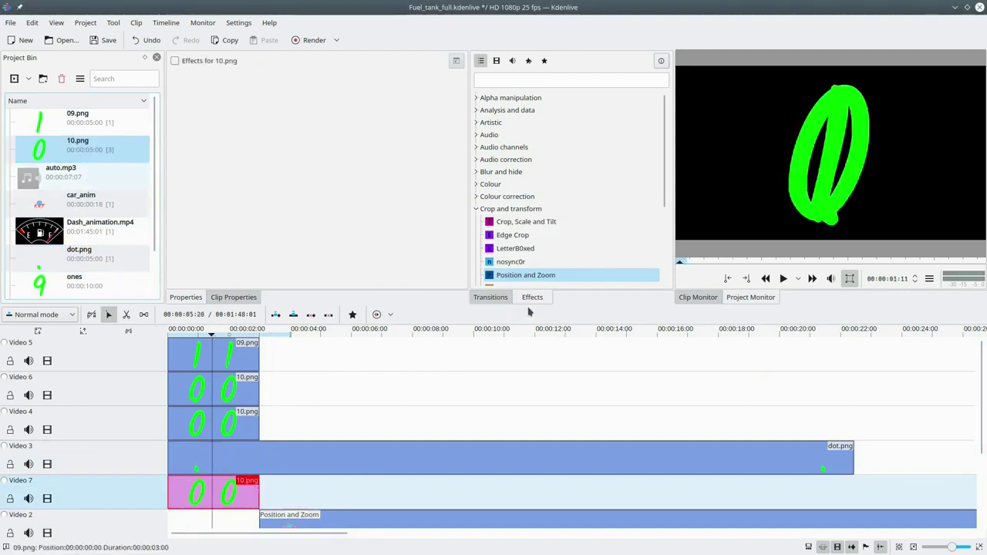
Apply Position and Zoom to 09.png on Video 5 and 10.png on Video 6 at 935 by 526, with 10.png at X 205.
left_click(231, 351)
left_click_drag(260, 127, 2, 146)
left_click(222, 389)
left_click_drag(526, 274, 201, 390)
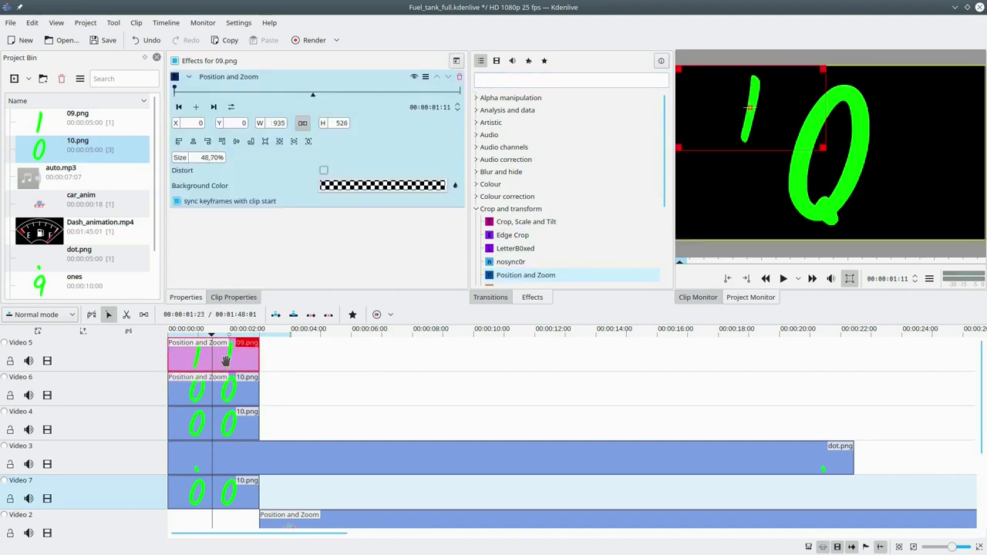
left_click_drag(177, 124, 255, 174)
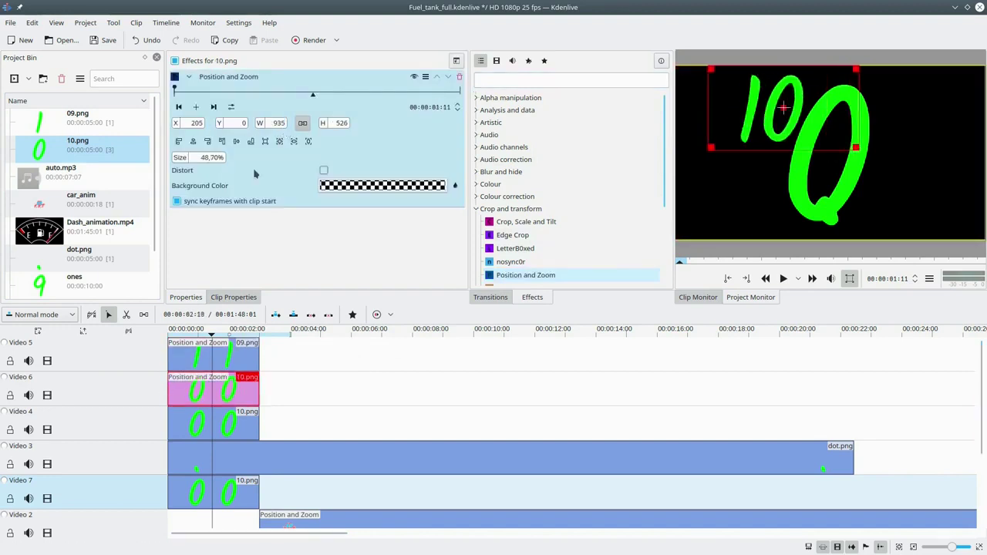
Apply Position and Zoom to 10.png on Video 4, set its width to 935 and place it beside the first zero.
left_click_drag(529, 278, 196, 425)
type("935")
left_click_drag(177, 124, 359, 141)
Set the dot.png clip's duration to 00:01:50:00, scale it to width 935 with Position and Zoom, and move it beside the zeros.
double_click(255, 458)
type("15000")
key("Return")
left_click_drag(527, 274, 199, 457)
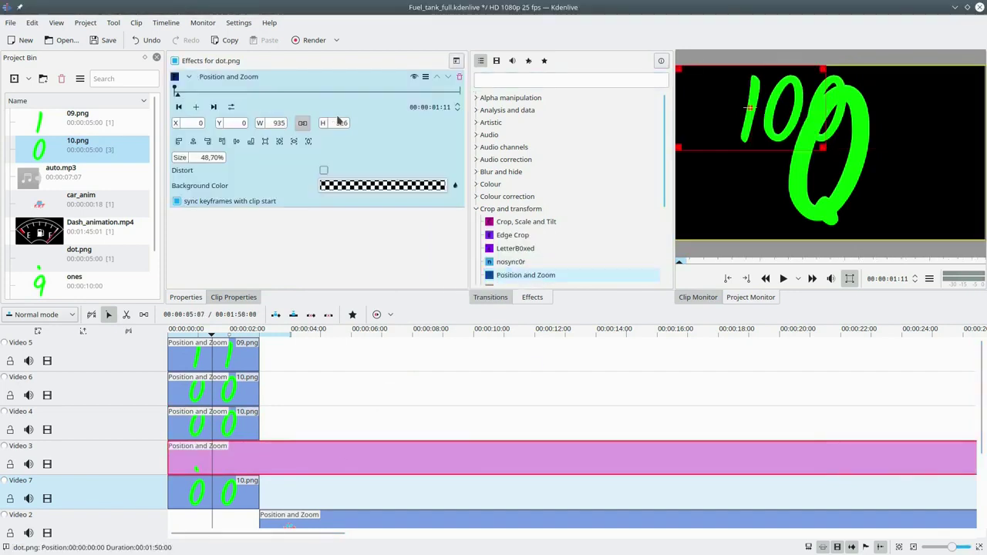
left_click_drag(177, 123, 528, 139)
Apply Position and Zoom to 10.png on Video 7 with width 935 and X 894, placing it after the dot.
left_click_drag(543, 276, 198, 493)
double_click(277, 123)
type("935")
key("Return")
left_click_drag(177, 123, 714, 163)
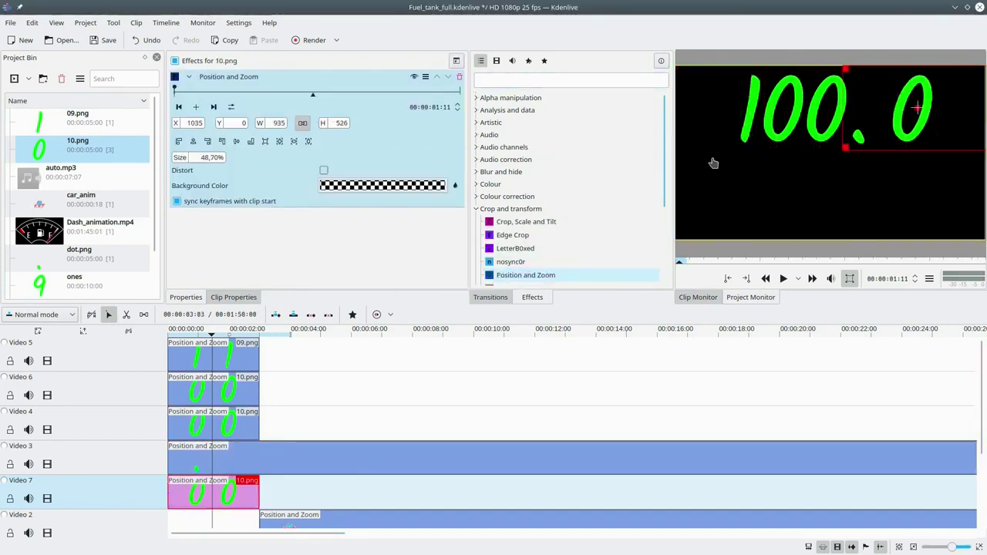
Extract the frame at 00:00:03:00 to the project as Fuel_tank_full-start.png.
scroll(344, 476, "down", 3)
left_click(261, 336)
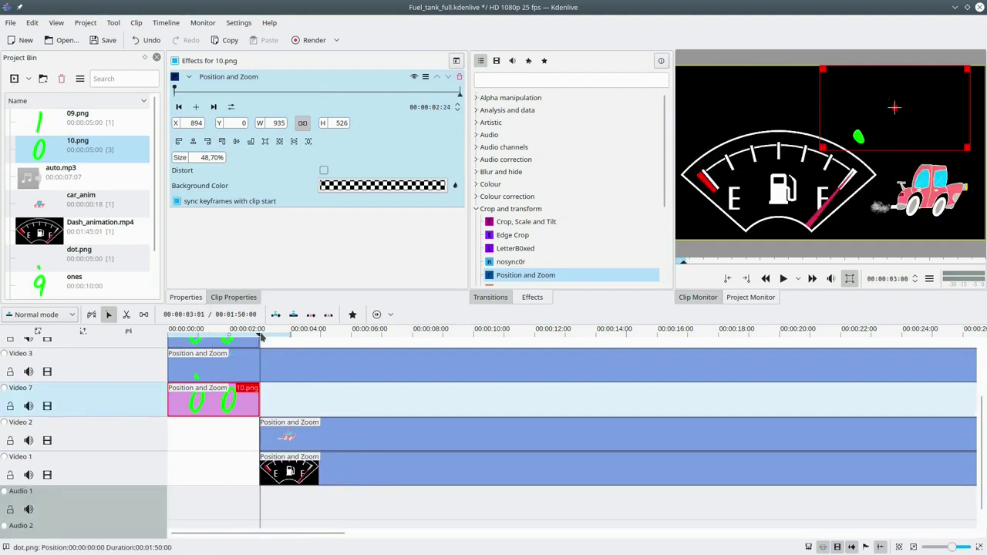
right_click(837, 187)
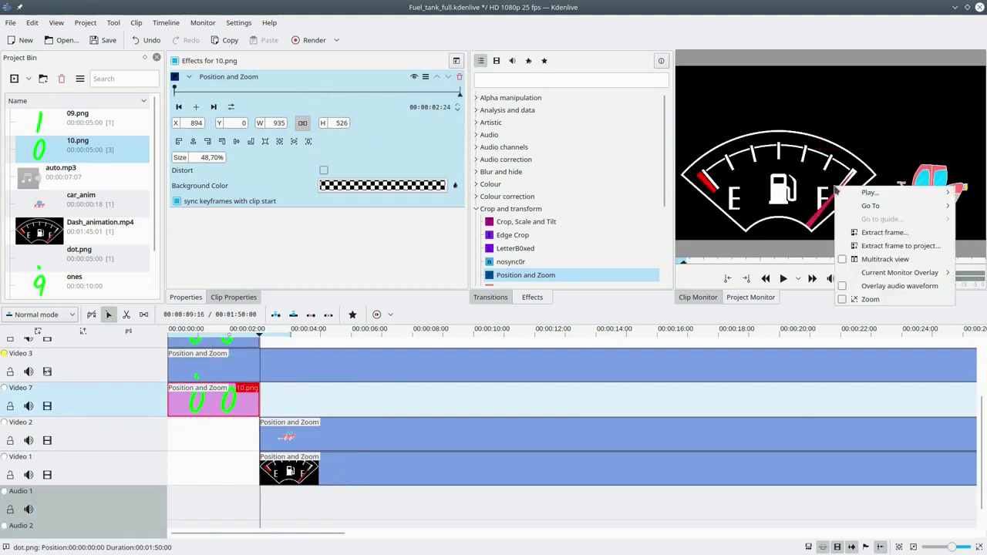
left_click(896, 245)
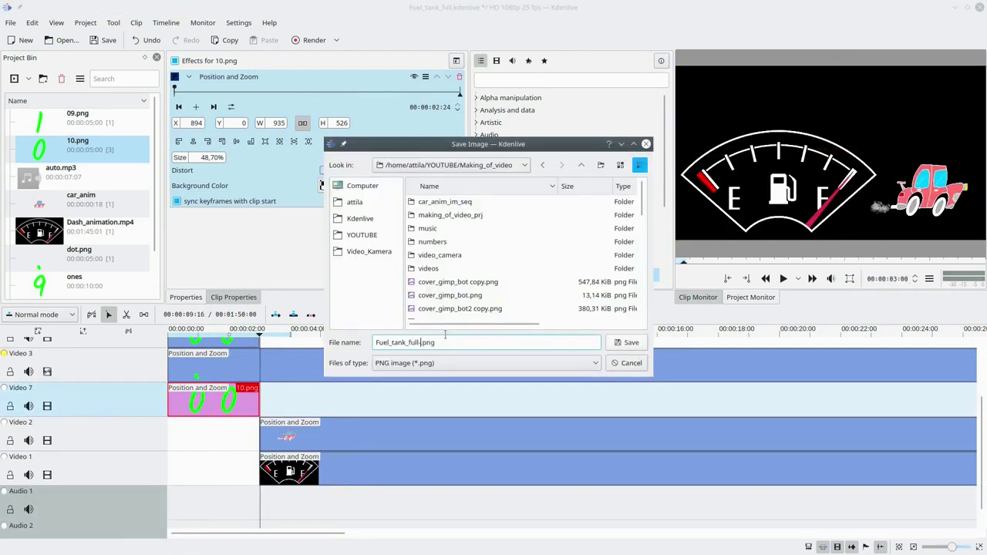
key("Return")
Place Fuel_tank_full-start.png on Video 1 to fill the three seconds before the dash animation, and preview the opening.
left_click_drag(40, 285, 198, 502)
left_click_drag(231, 503, 260, 468)
left_click(214, 337)
left_click(224, 341)
key("space")
left_click(220, 353)
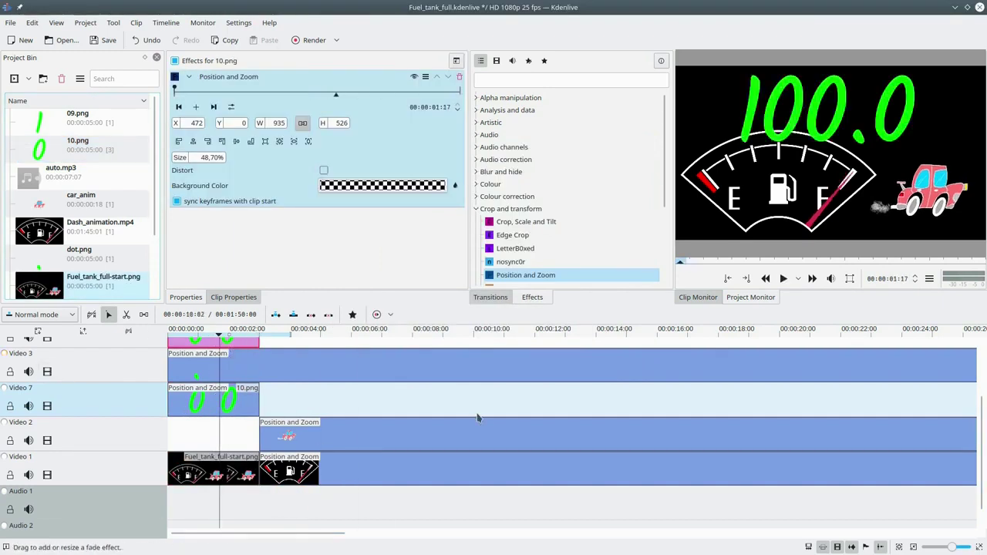
Resize the 09.png, dot.png and all three 10.png clips to 775 by 436 in Position and Zoom.
scroll(131, 392, "up", 3)
left_click(226, 355)
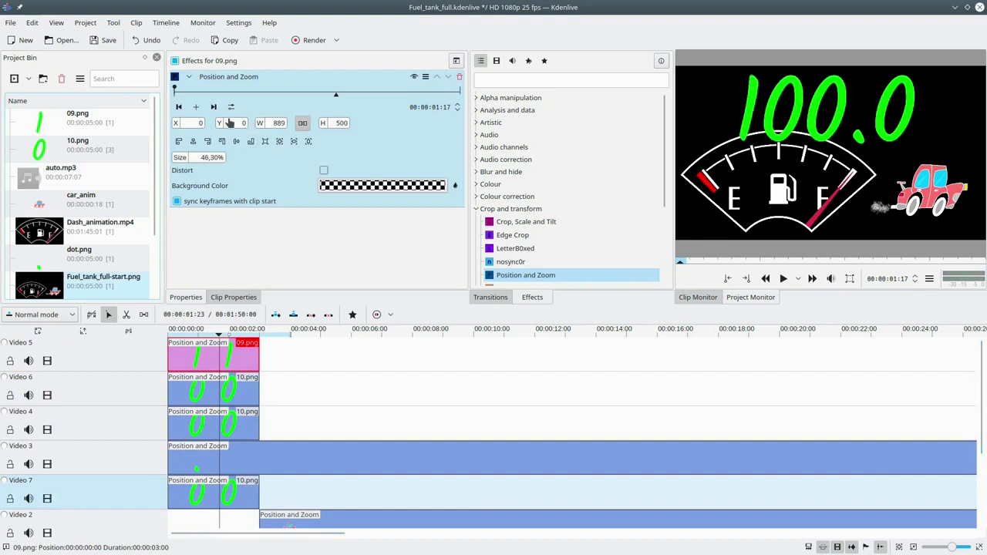
left_click(227, 391)
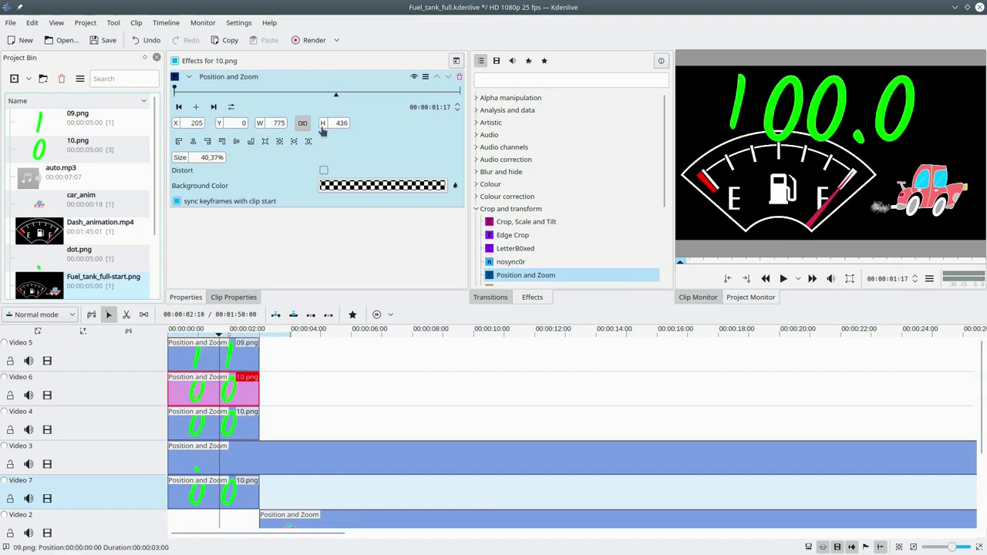
left_click(246, 424)
left_click(269, 457)
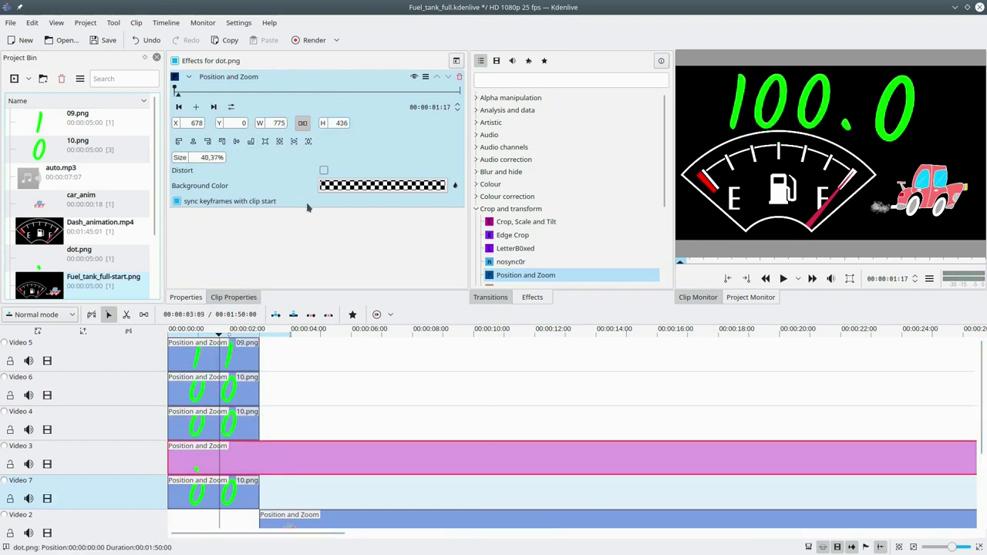
left_click(249, 492)
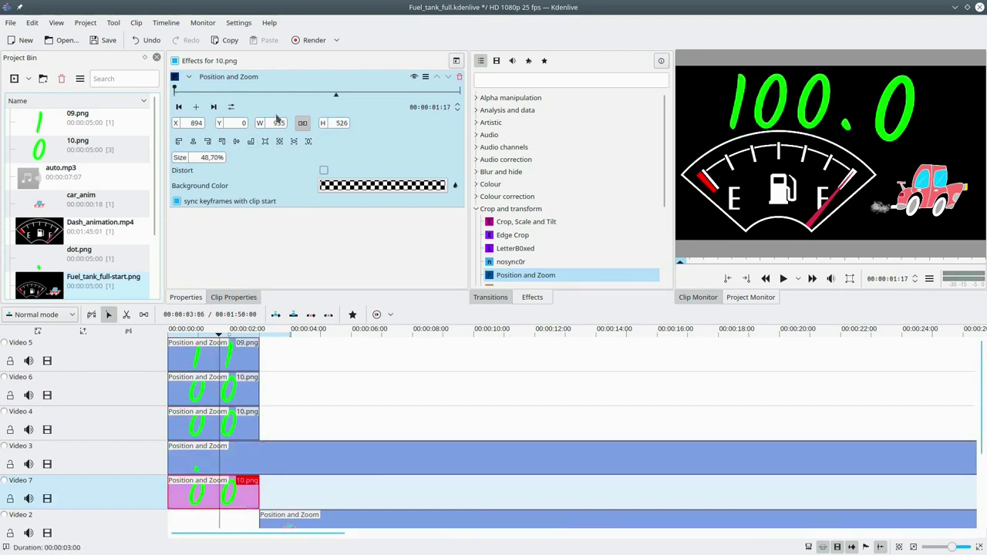
Close up the spacing of 100.0 by shifting the dot and the two zeros before it, and set 09.png to X 110.
left_click(243, 456)
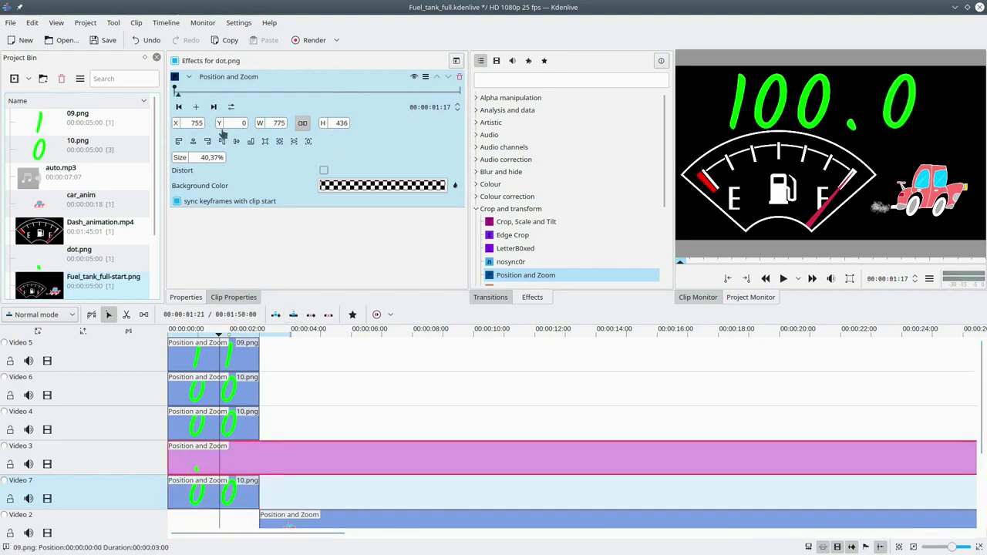
left_click(235, 424)
left_click(222, 393)
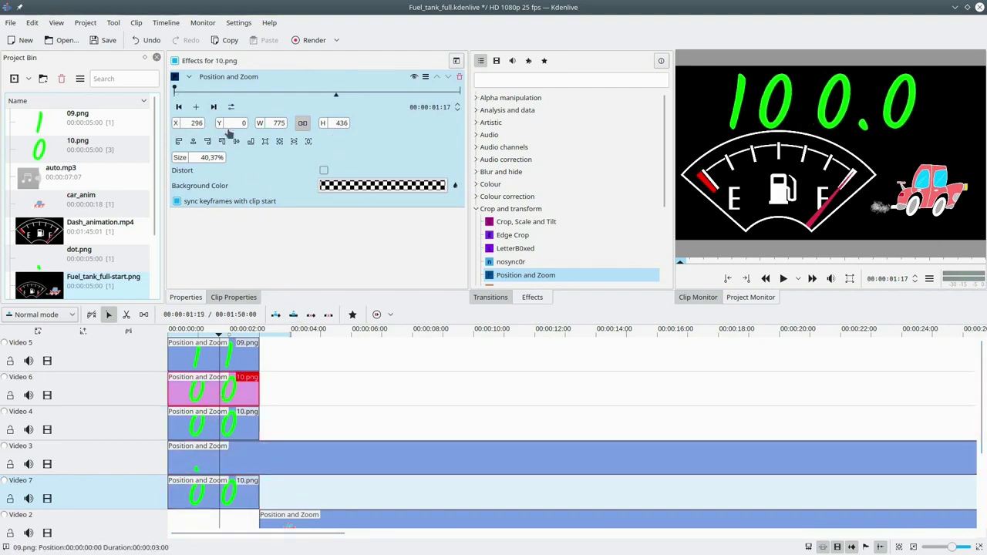
left_click(199, 356)
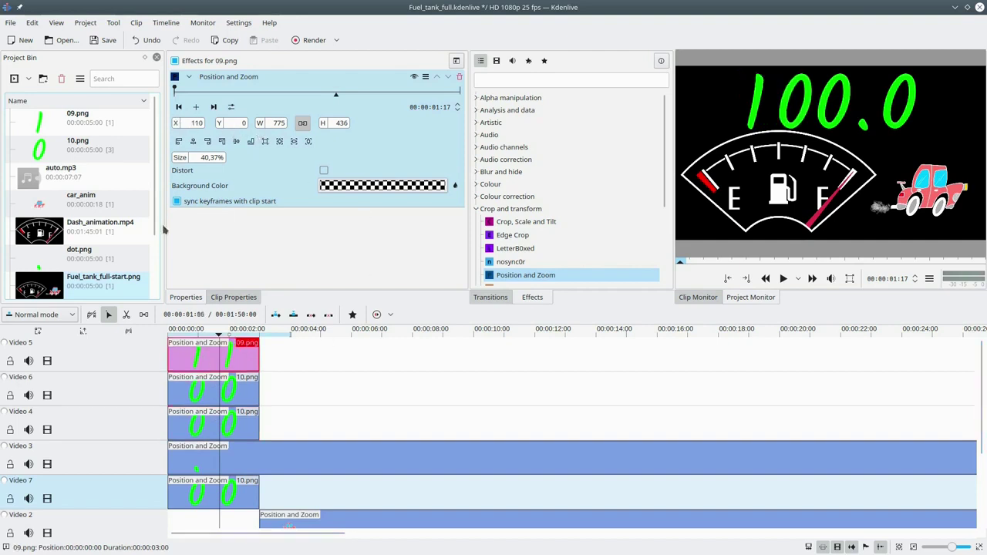
Place the tens clip on Video 6 and the ones clip on Video 4 from 00:00:03:00, lengthen the ones clip, and preview them.
scroll(112, 171, "down", 3)
left_click_drag(114, 256, 326, 421)
double_click(326, 421)
left_click(477, 291)
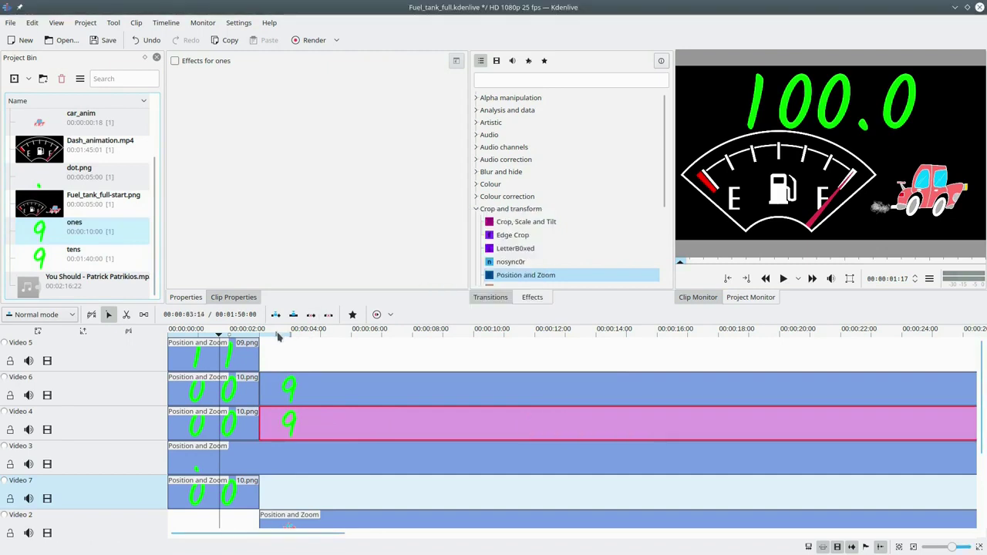
left_click(279, 334)
key("space")
key("space")
Apply Position and Zoom to the tens and ones clips and set both to 775 by 436.
left_click(265, 334)
left_click(324, 388)
left_click_drag(532, 276, 378, 388)
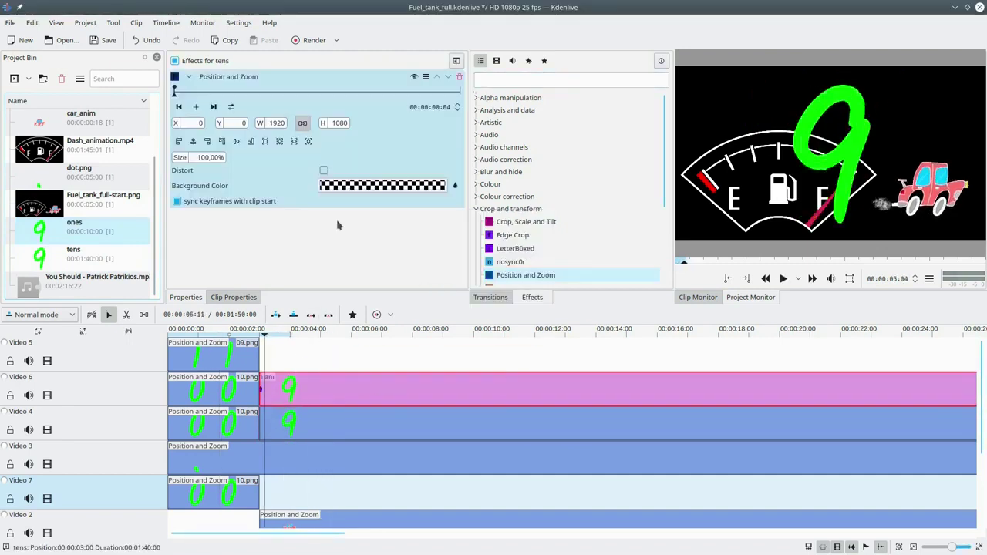
left_click_drag(525, 274, 337, 417)
right_click(334, 123)
left_click(299, 334)
left_click(299, 334)
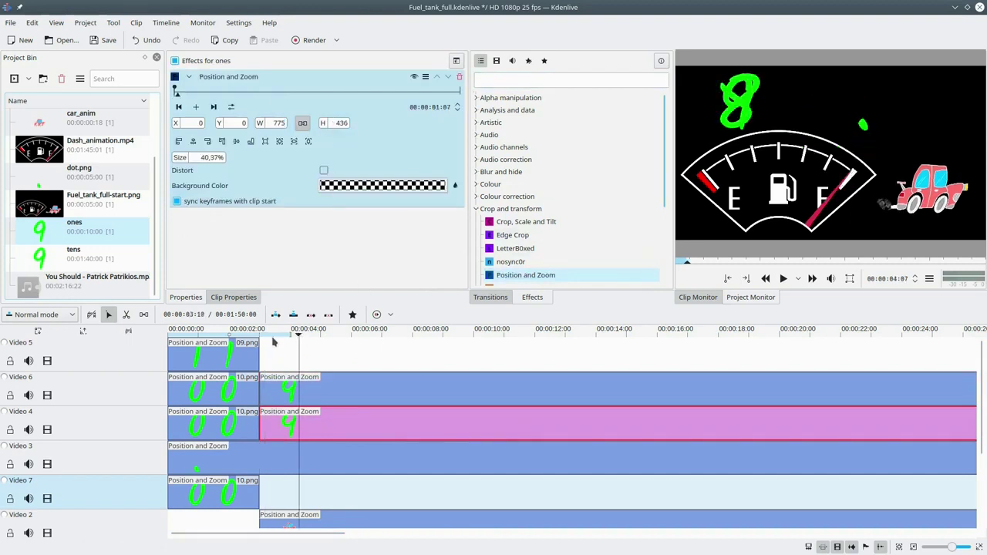
Move the ones digit next to the dot and set the tens clip's X position to 358.
left_click(271, 334)
left_click_drag(271, 135, 469, 145)
left_click(333, 387)
left_click_drag(182, 123, 272, 136)
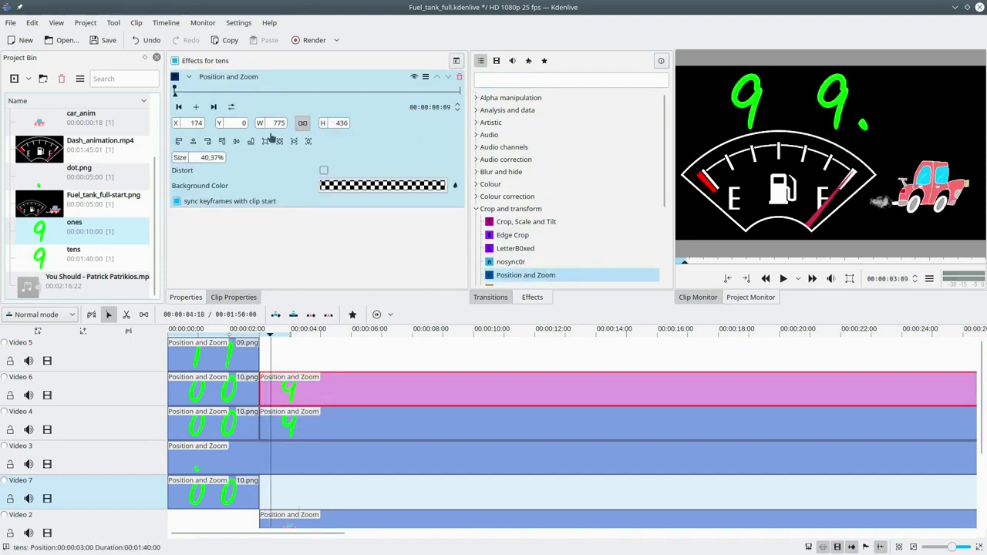
left_click(232, 390)
left_click(299, 387)
double_click(198, 123)
type("360")
key("Tab")
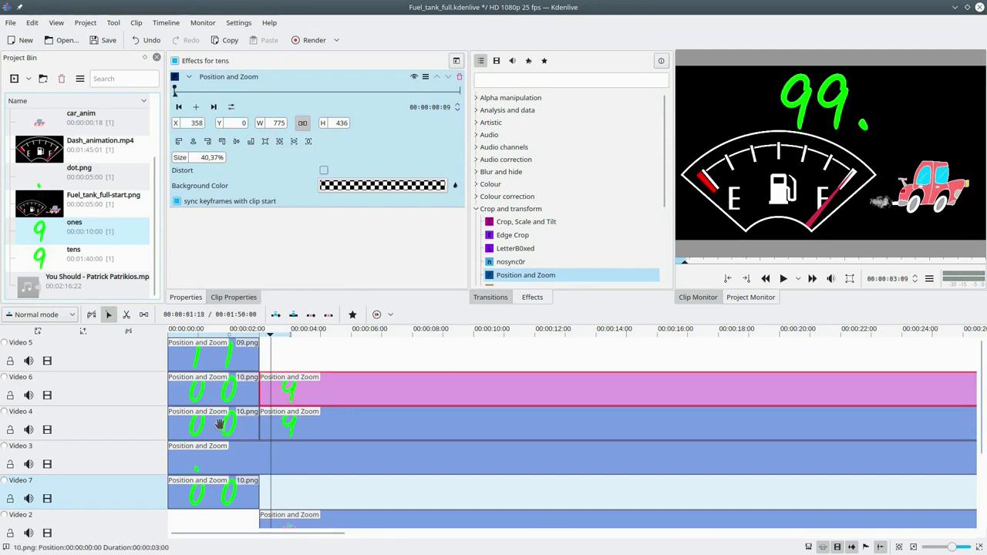
Set the ones clip's X position to 597 by comparison with 10.png on Video 4, and preview the change from 100 to 99.
left_click(220, 423)
left_click(290, 423)
left_click(255, 335)
key("space")
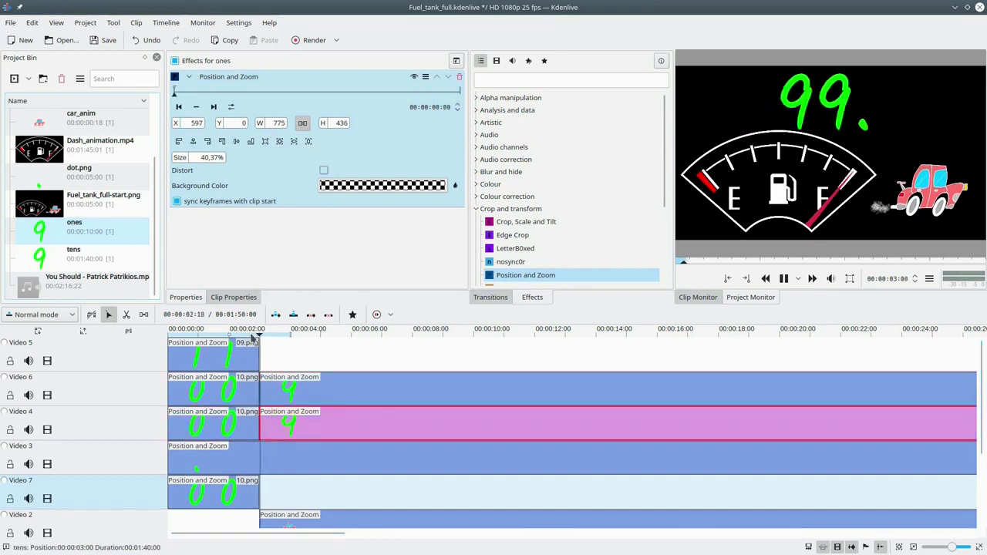
left_click(242, 335)
Add a slideshow clip named number_tenths from the PNG images in the numbers folder, with a frame duration of 00:00:00:03.
left_click(85, 22)
left_click(100, 62)
left_click(507, 197)
left_click(486, 222)
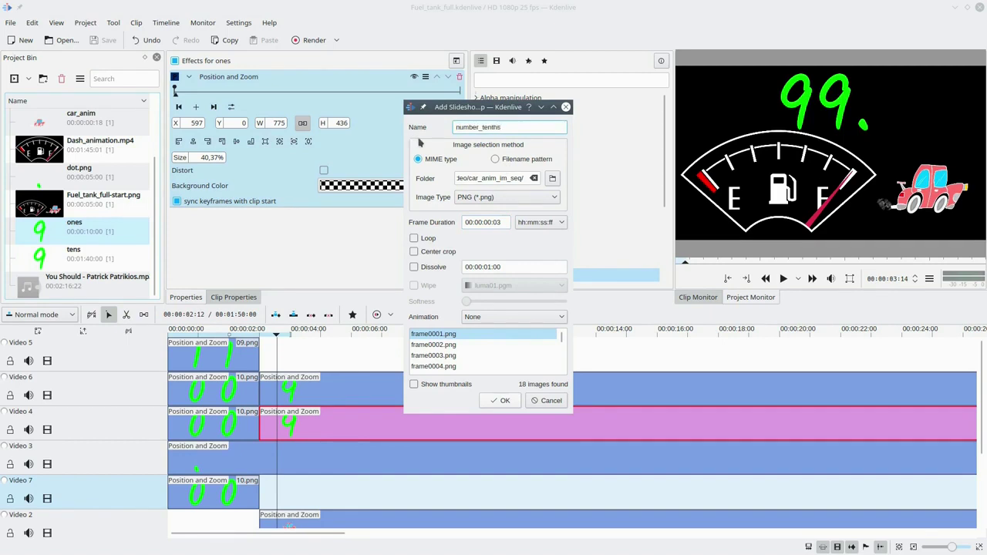
left_click(507, 198)
left_click(552, 178)
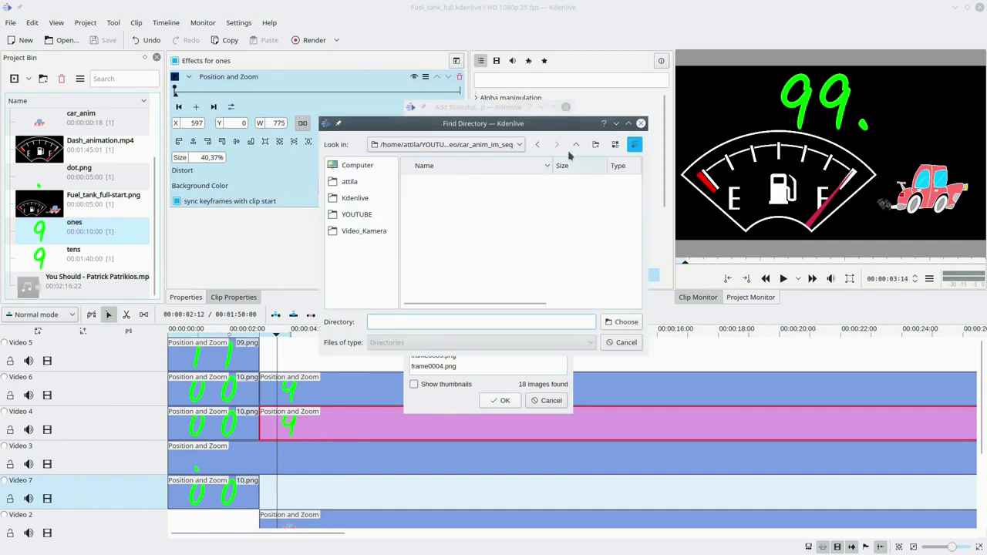
left_click(463, 208)
left_click(622, 321)
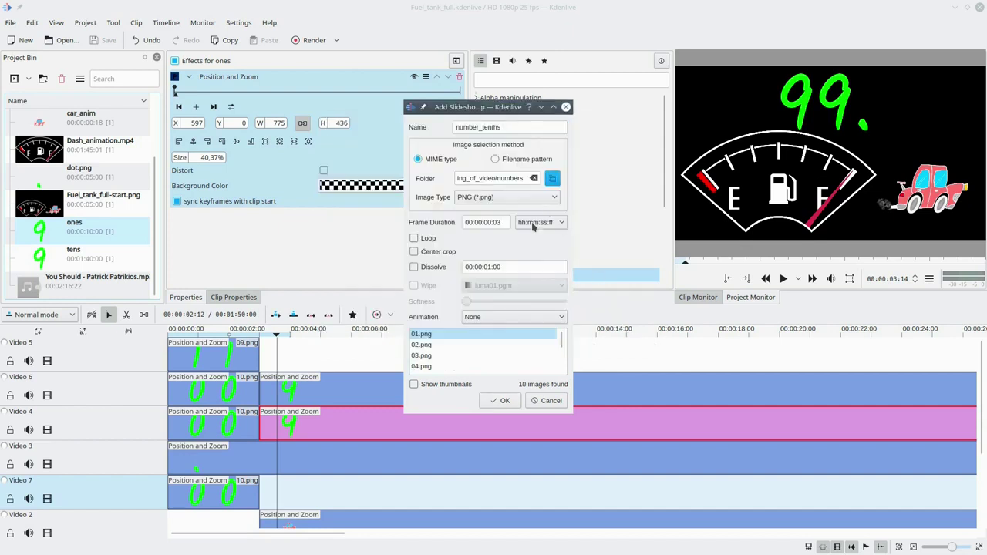
left_click(500, 401)
Place number_tenths on Video 7 at 00:00:03:00 and set its duration to 00:01:40:00.
left_click_drag(84, 229, 725, 494)
double_click(530, 493)
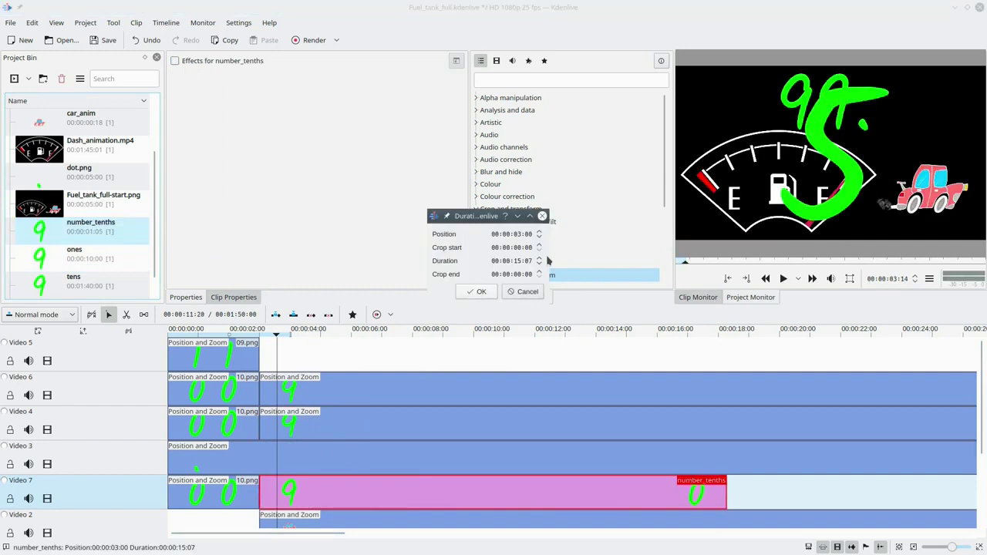
key("Return")
Apply Position and Zoom to number_tenths at 775 by 436 and X 1002, matching 10.png on Video 7, and preview the counter.
left_click_drag(525, 274, 462, 485)
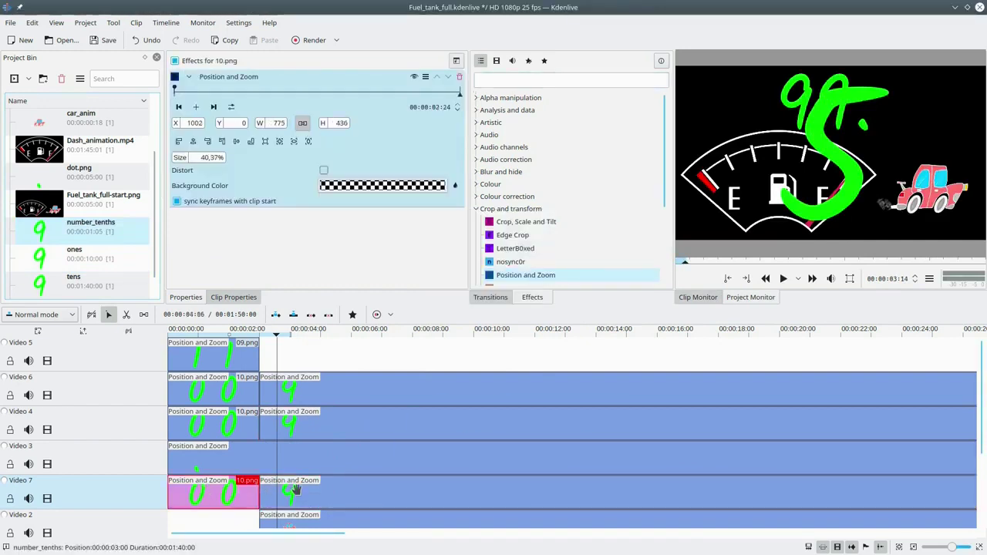
left_click(235, 498)
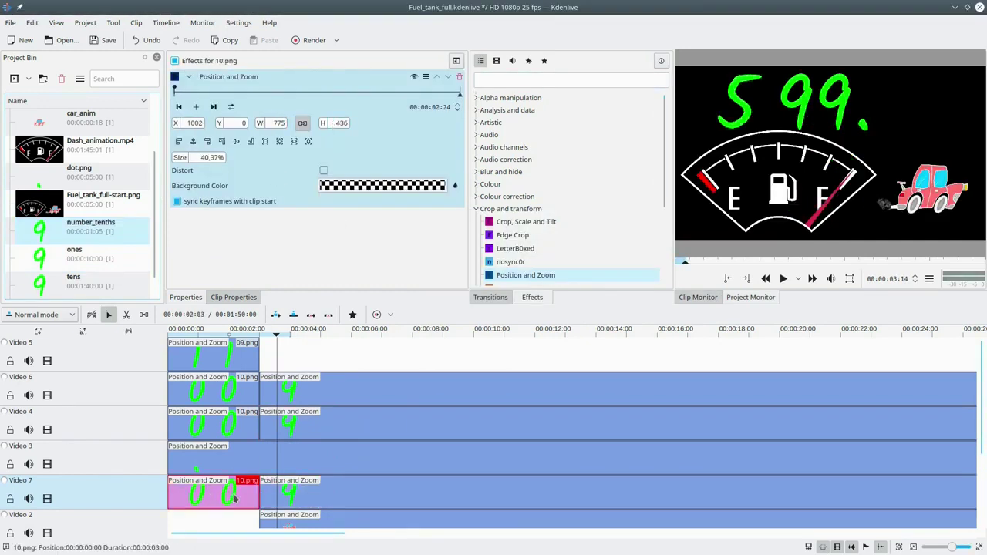
left_click(295, 493)
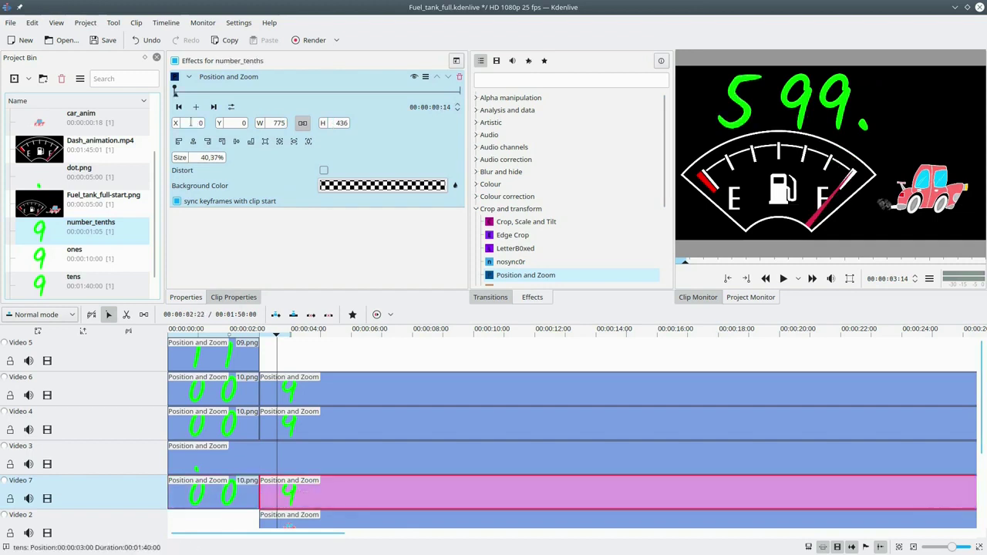
left_click(240, 337)
key("space")
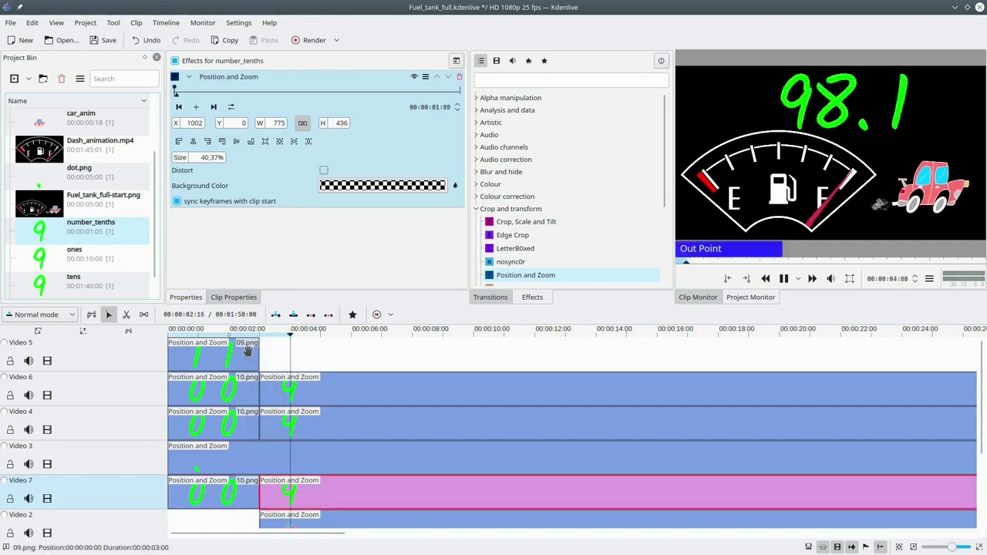
Play back the countdown counter from around 00:00:02:10 to check all three digits running together.
key("space")
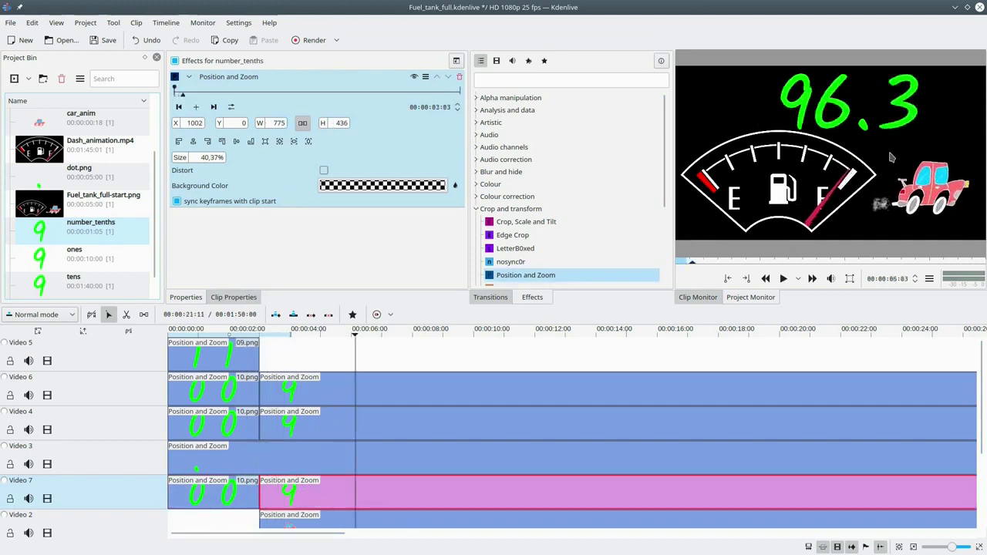
left_click(243, 333)
key("space")
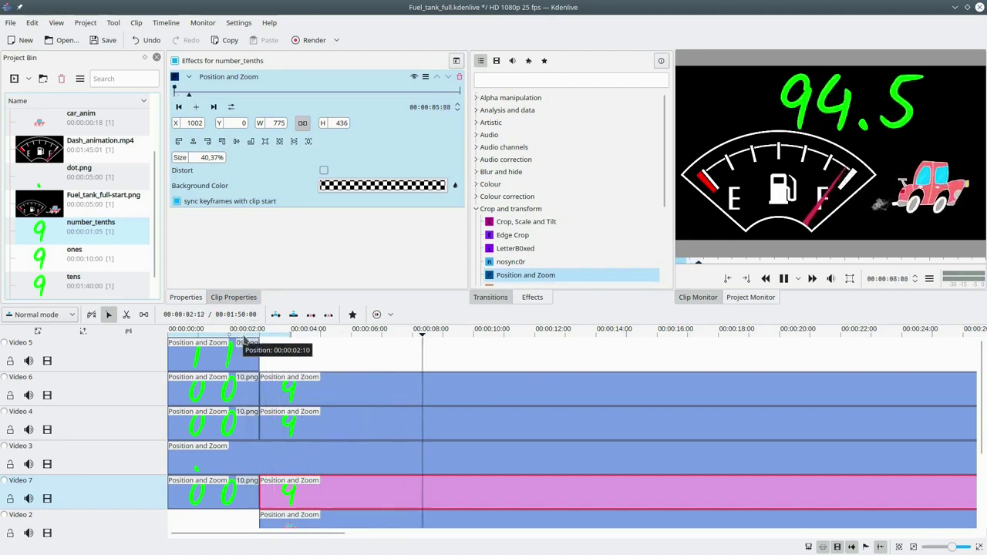
key("space")
Place auto.mp3 at the start of Audio 1 and the You Should music track on Audio 2 at 00:00:03:00.
scroll(245, 385, "down", 3)
scroll(115, 193, "up", 3)
left_click_drag(101, 176, 193, 488)
scroll(77, 232, "down", 3)
left_click_drag(77, 285, 260, 508)
Preview the animation with sound from the beginning, around 00:00:50, and around 00:01:25.
left_click_drag(182, 334, 163, 338)
key("space")
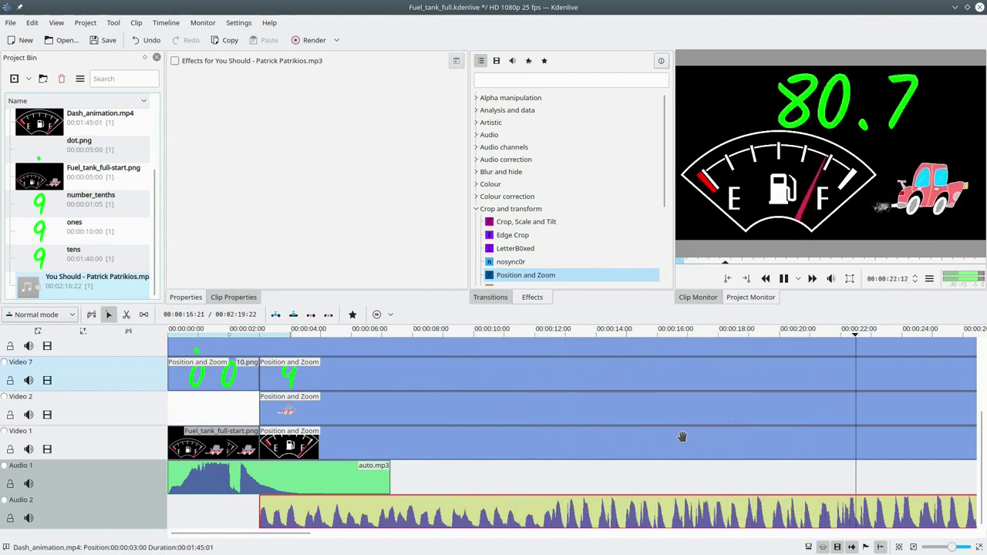
scroll(640, 436, "down", 3, "ctrl")
key("space")
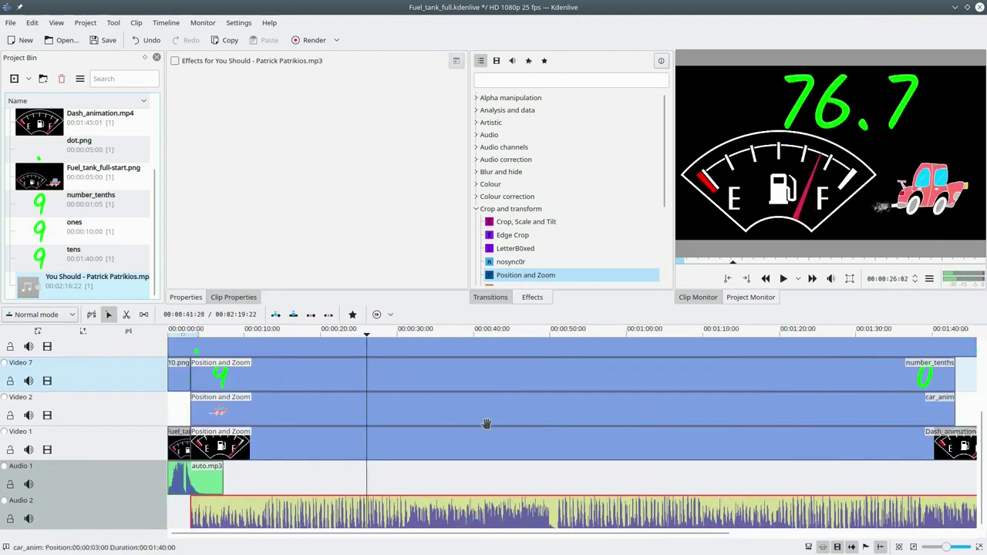
left_click(561, 335)
key("space")
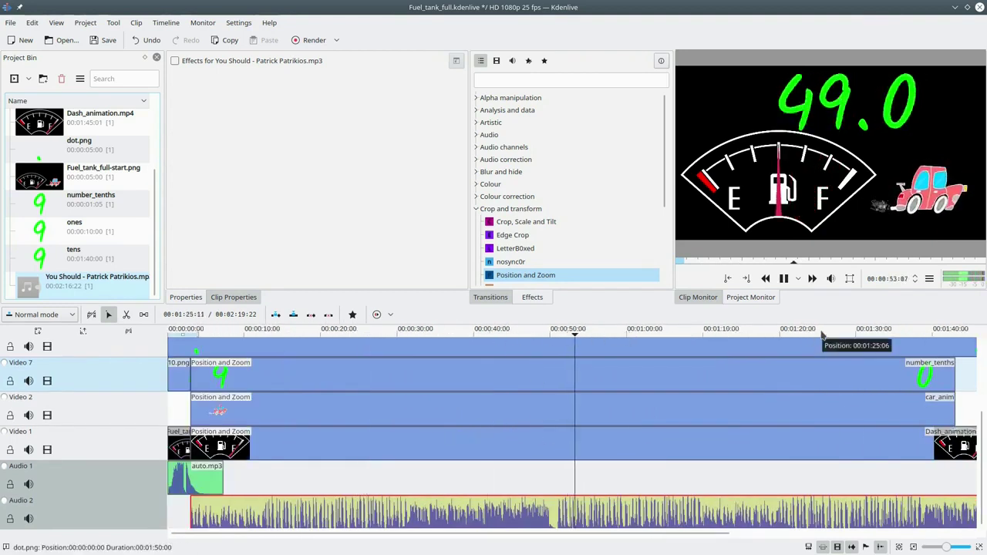
left_click(822, 335)
Trim the end of the music track on Audio 2 to finish together with Dash_animation.mp4.
scroll(802, 401, "down", 5)
scroll(701, 478, "down", 1, "ctrl")
left_click_drag(701, 522, 581, 521)
scroll(782, 498, "up", 2, "ctrl")
scroll(779, 495, "down", 3)
key("space")
Apply an audio Fade out effect with a duration of 00:00:03:00 to the end of the music track.
left_click(476, 209)
left_click(476, 135)
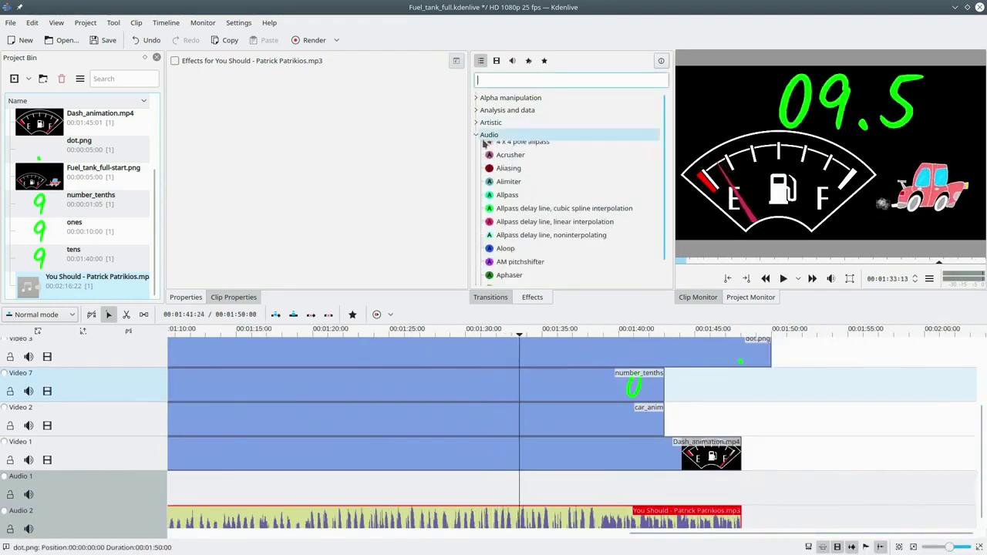
scroll(533, 192, "down", 20)
scroll(529, 163, "up", 20)
left_click(476, 135)
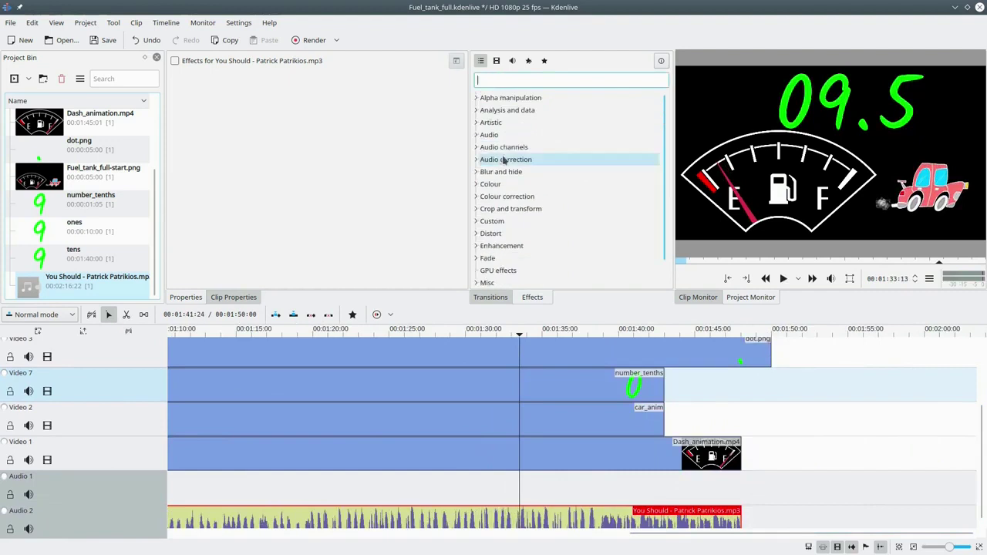
left_click(475, 258)
scroll(540, 234, "down", 3)
left_click_drag(541, 236, 694, 515)
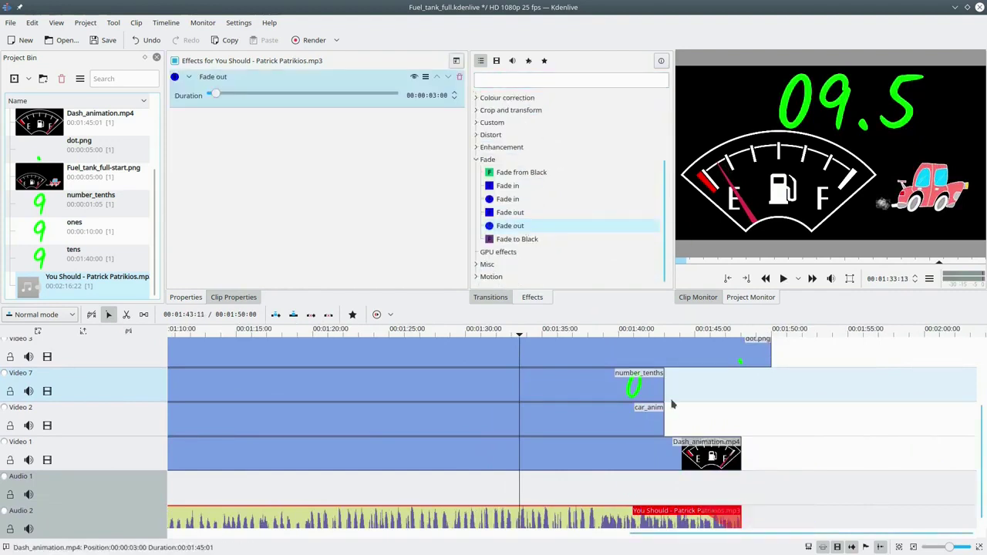
Play back the end of the countdown to check the music fade and the final digits.
left_click(683, 337)
key("space")
left_click(632, 335)
key("space")
Place 10.png on Video 7 directly after number_tenths.
scroll(88, 211, "up", 3)
left_click_drag(69, 148, 666, 380)
key("space")
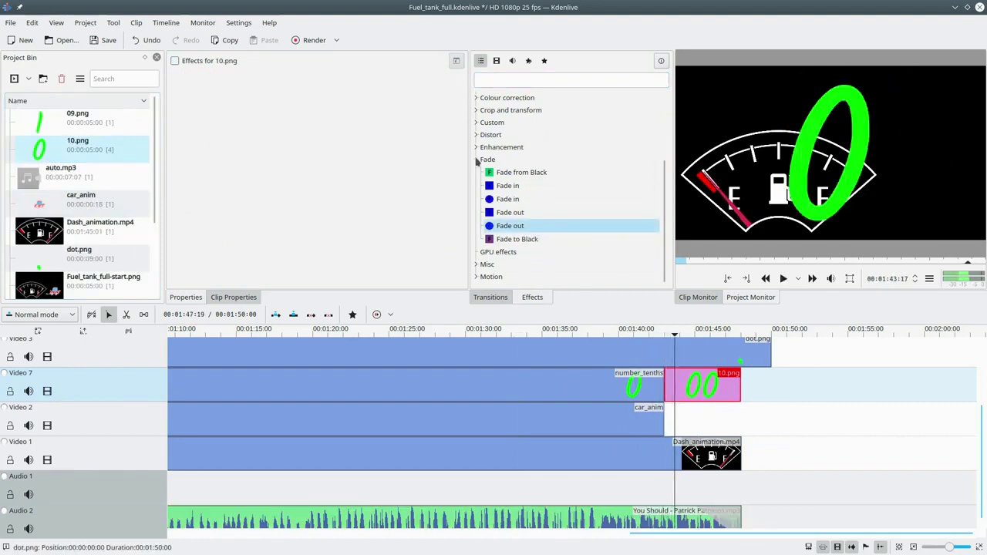
Apply Position and Zoom to the final 10.png on Video 7 with width 775, height 436 and X 1002.
left_click(477, 160)
left_click(501, 185)
double_click(526, 250)
type("775")
key("Tab")
left_click_drag(236, 132, 675, 193)
Copy the final 10.png from Video 7 and paste it after tens on Video 6 and after ones on Video 4.
left_click(685, 388)
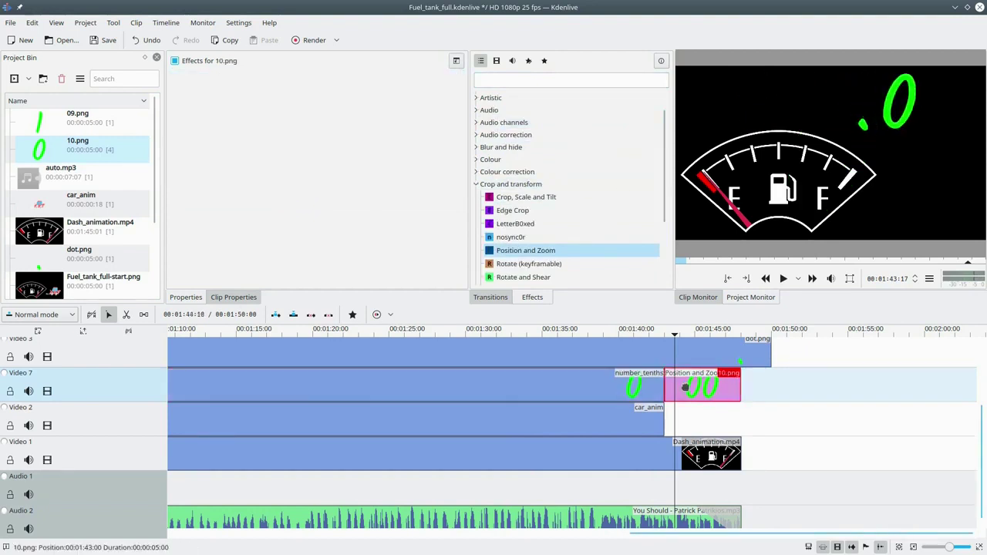
key("ctrl+c")
scroll(690, 393, "up", 3)
key("ctrl+v")
key("ctrl+v")
left_click_drag(713, 391, 685, 391)
left_click_drag(710, 424, 686, 423)
Move the final Video 6 zero to the tens digit's position and set the final Video 4 zero's X to 597.
left_click(694, 385)
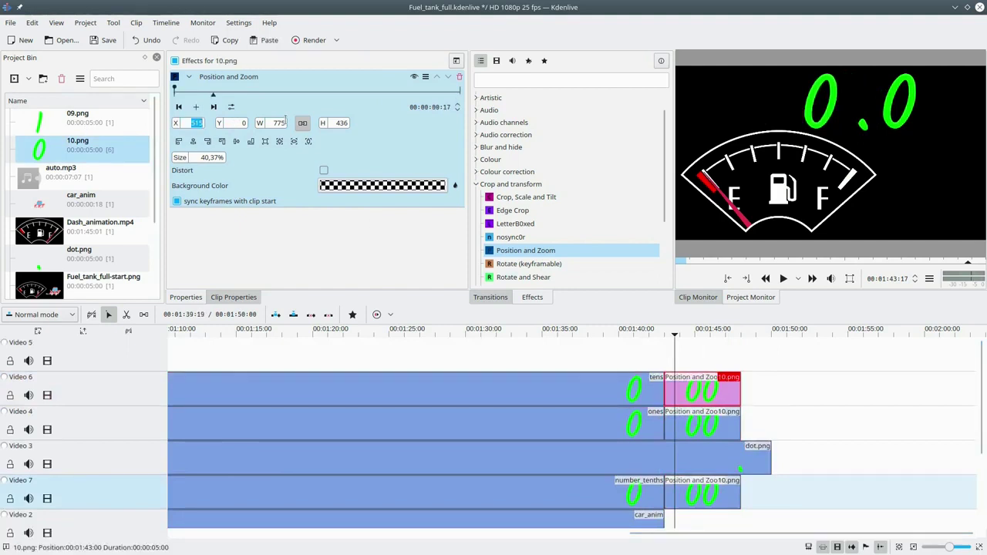
left_click(697, 418)
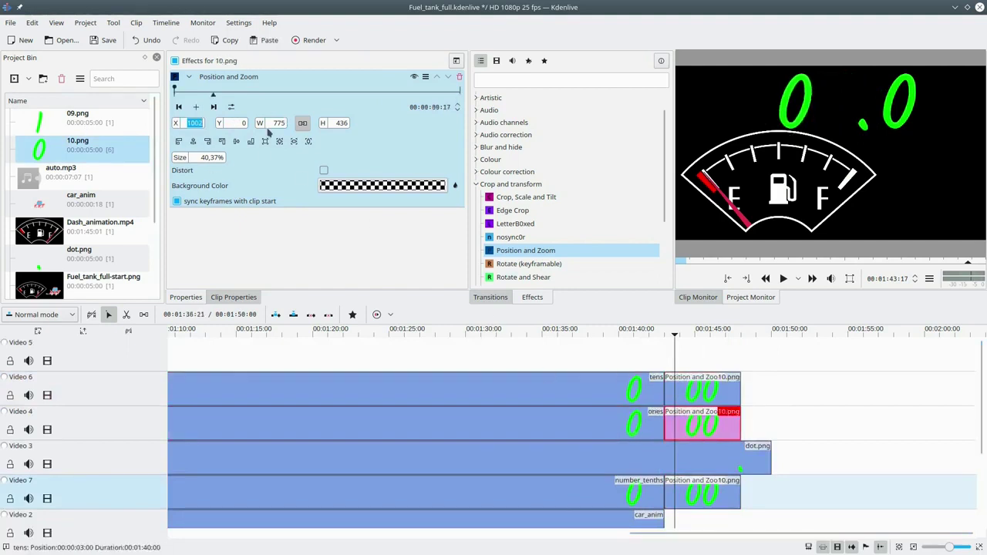
key("space")
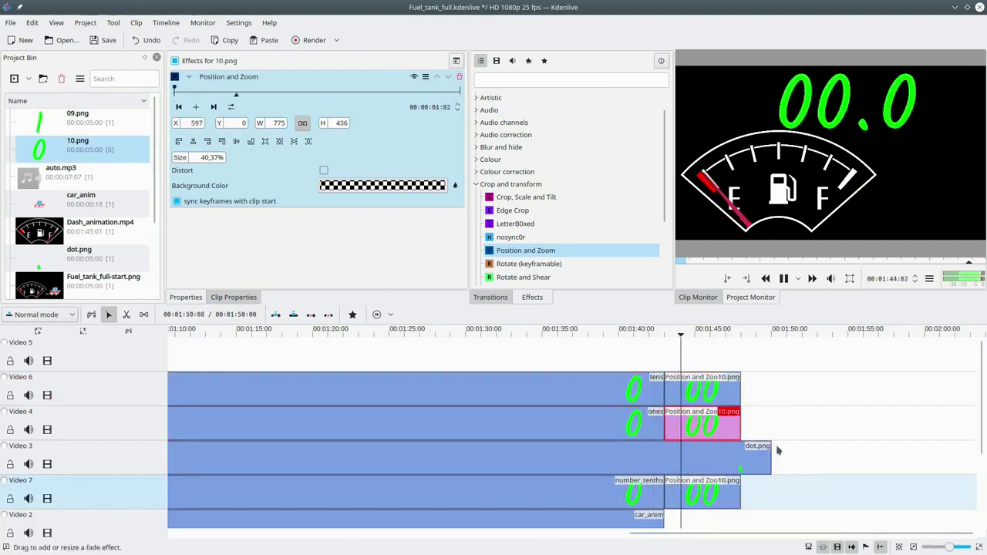
Try to place Fuel_tank_full-start.png on Video 2 after the end of car_anim.
scroll(61, 404, "down", 3)
left_click(669, 333)
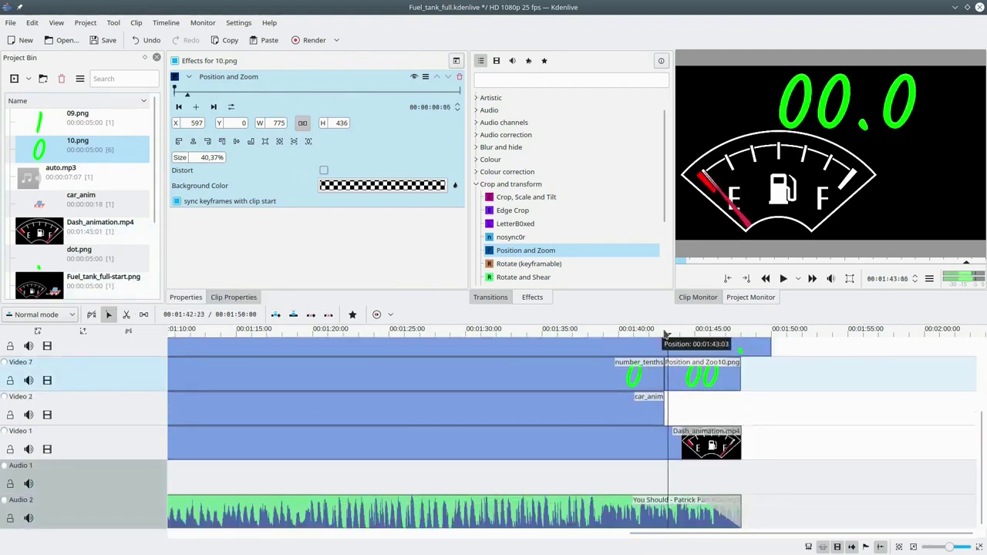
left_click(664, 336)
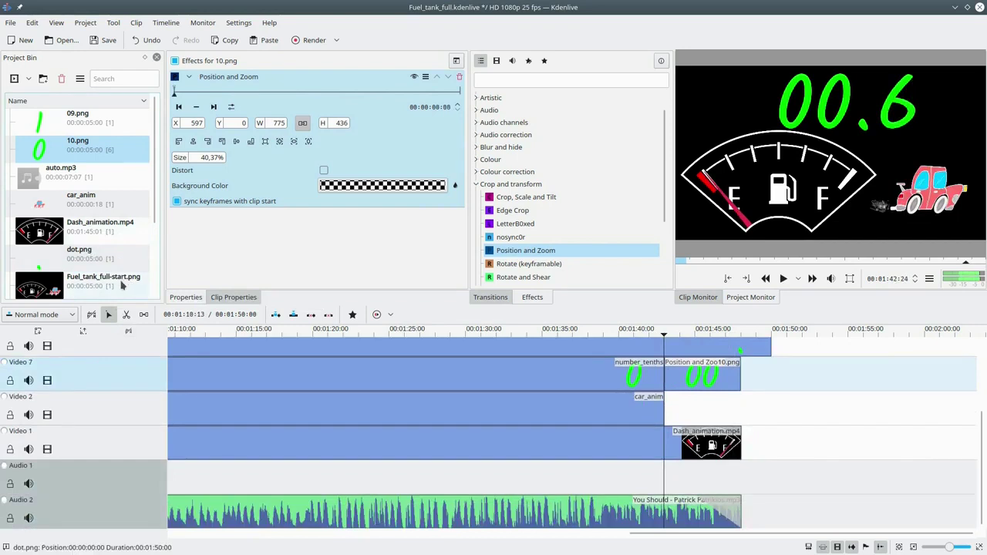
left_click_drag(121, 286, 702, 412)
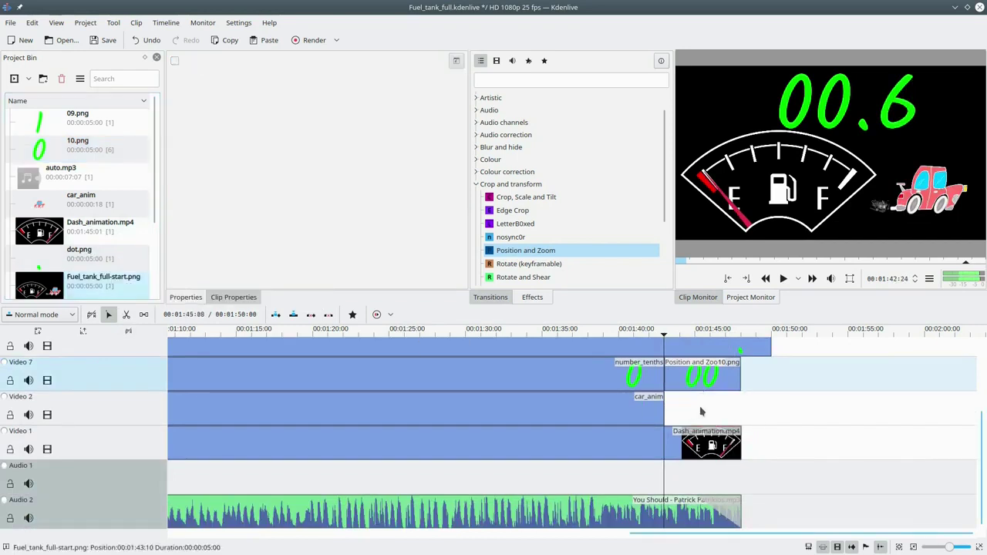
Import frame0001.png from the car_anim_im_seq folder and place it on Video 2 directly after car_anim.
left_click(509, 549)
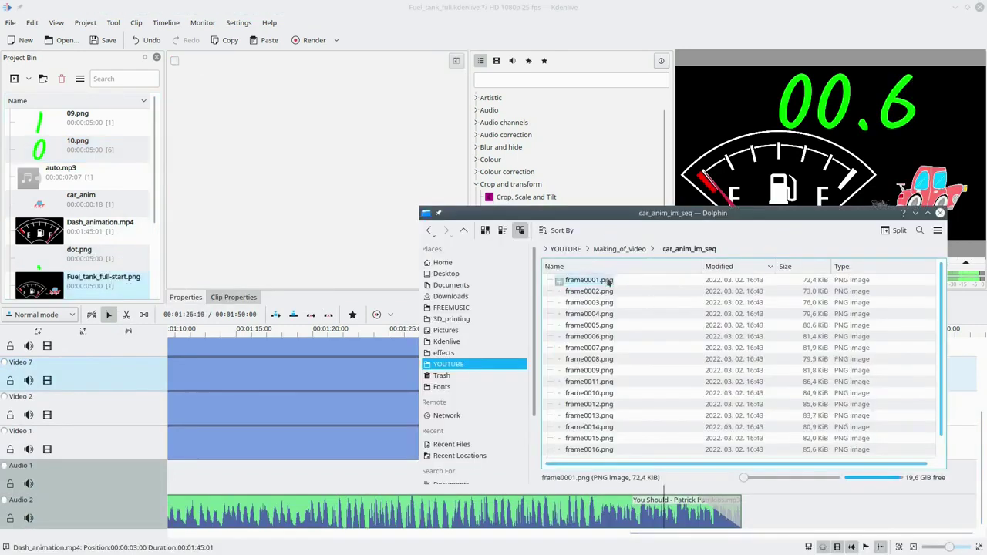
left_click_drag(610, 283, 139, 189)
left_click_drag(91, 279, 669, 405)
key("space")
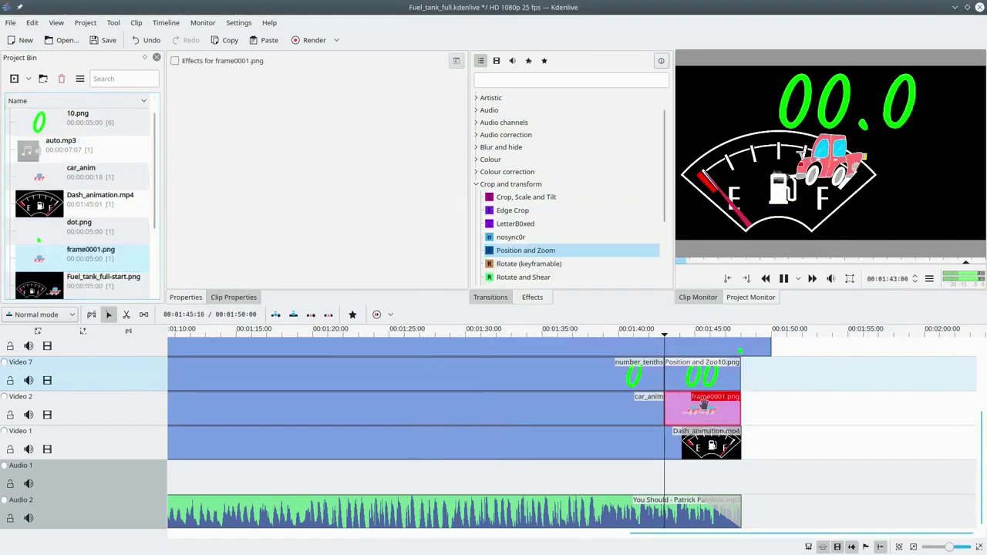
key("space")
Apply Position and Zoom to frame0001.png at X 623 and Y 189, matching car_anim, and preview the transition.
left_click(644, 414)
left_click_drag(524, 251, 685, 399)
left_click(646, 404)
left_click(685, 409)
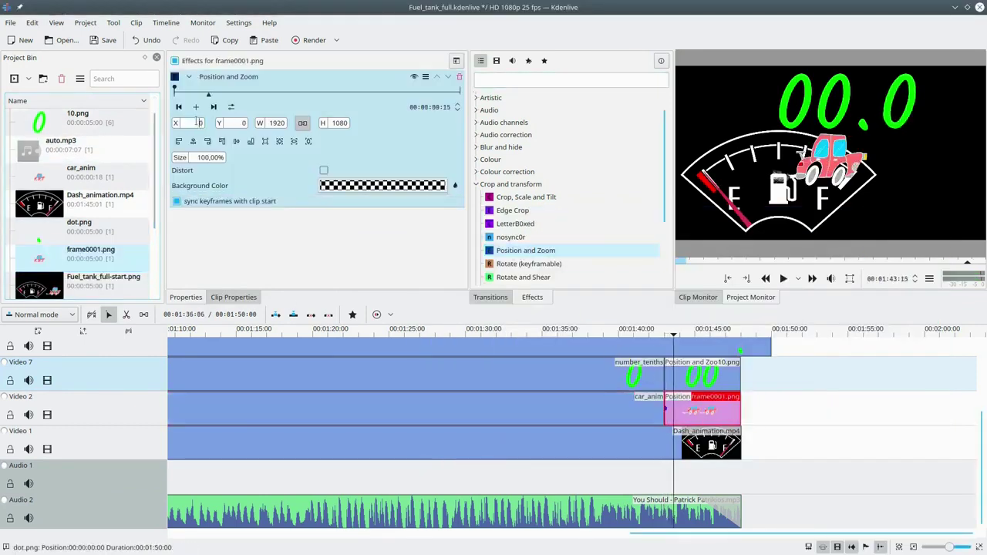
left_click(647, 409)
left_click(697, 413)
left_click_drag(239, 123, 314, 120)
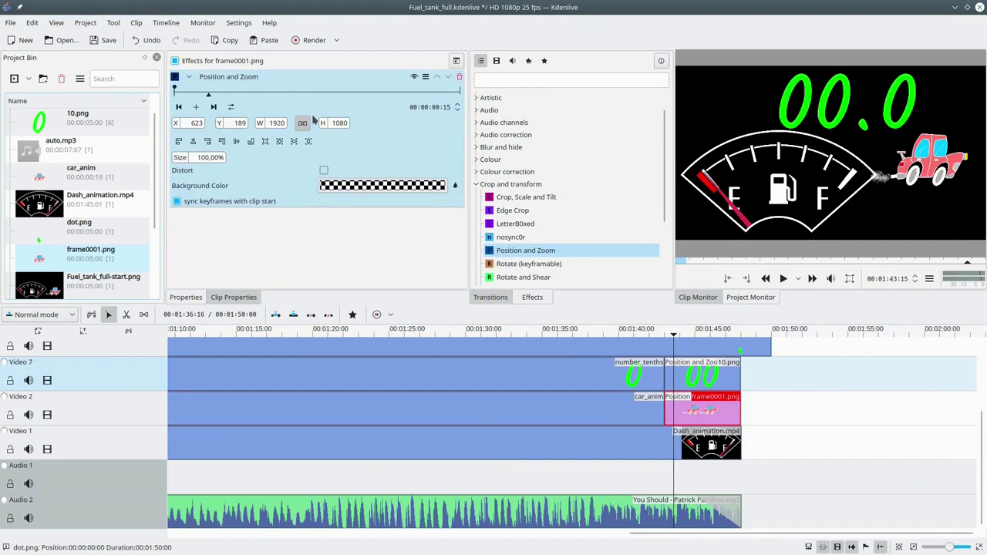
key("space")
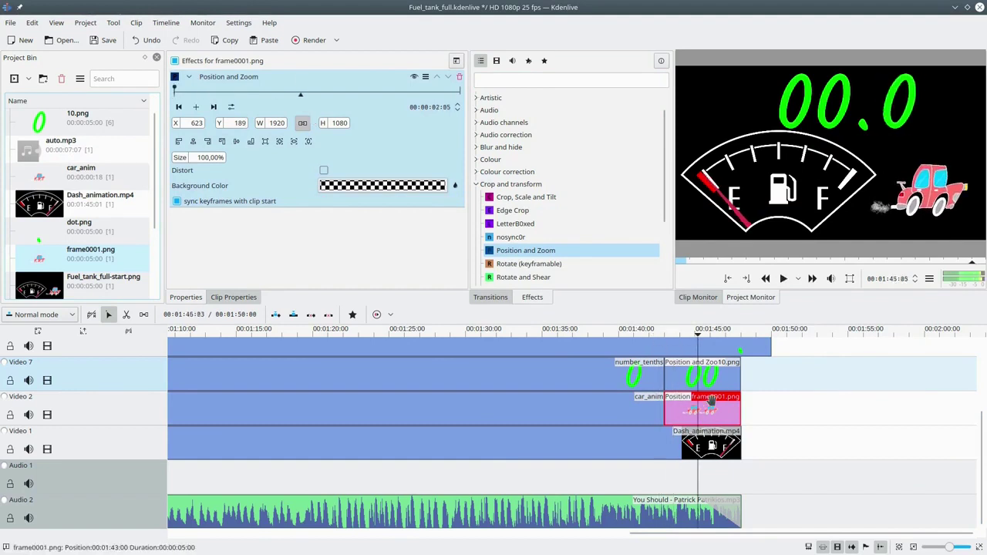
Open frame0001.png from the project bin for editing in GIMP.
right_click(711, 400)
key("Escape")
right_click(92, 261)
left_click(208, 341)
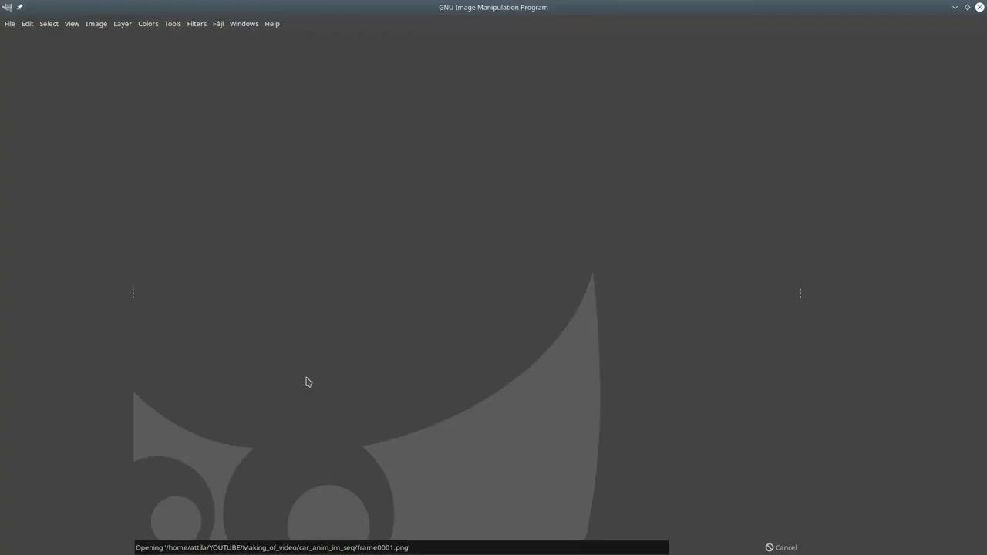
left_click(532, 355)
Erase the exhaust smoke behind the car and the leftover pixels beside the tailpipe using rectangular selections.
scroll(347, 344, "up", 4)
left_click_drag(249, 221, 476, 412)
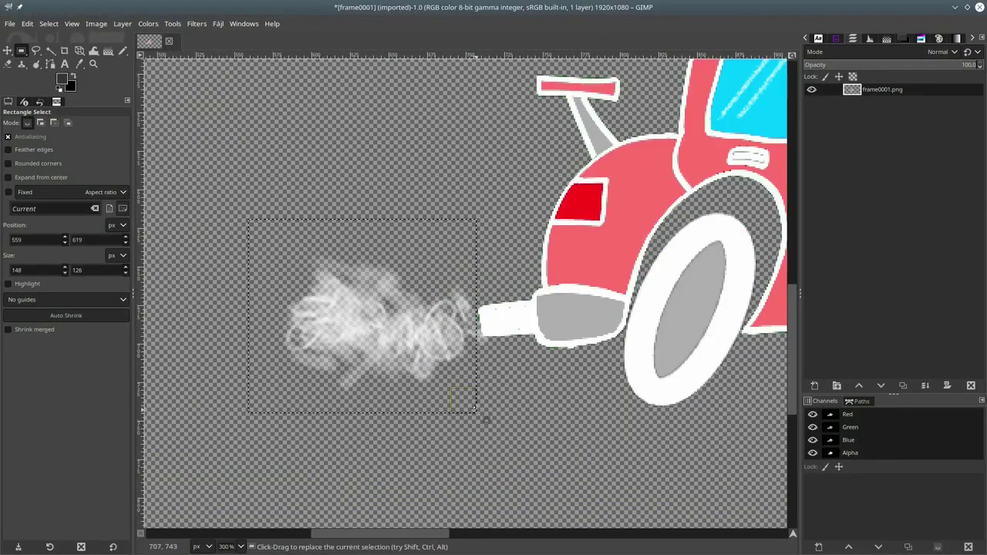
key("Delete")
left_click(494, 354)
scroll(491, 341, "up", 4)
left_click_drag(500, 313, 424, 366)
key("Delete")
left_click(531, 399)
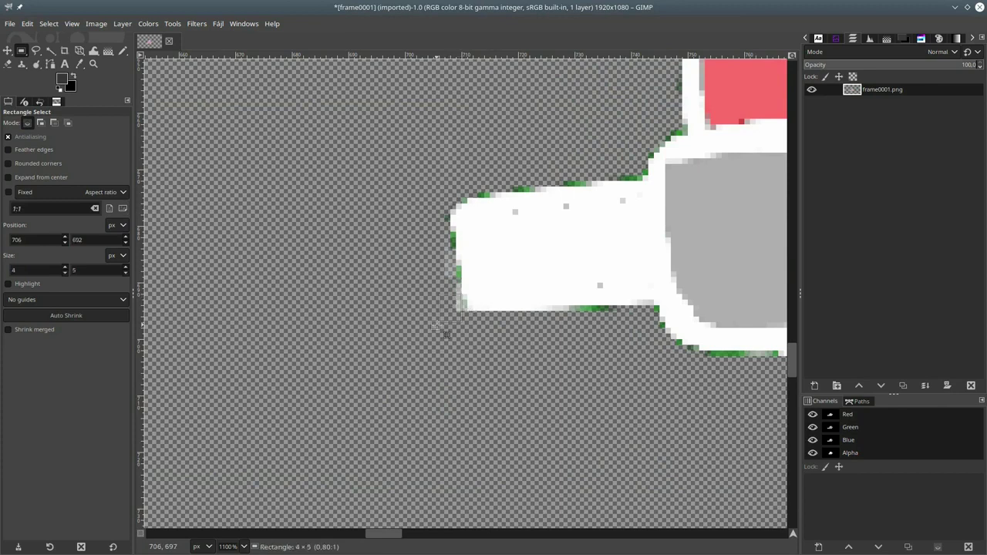
Export the smokeless car as a PNG named car_stop in the Making_of_video folder, with compression level 9.
scroll(539, 379, "down", 8)
left_click(10, 24)
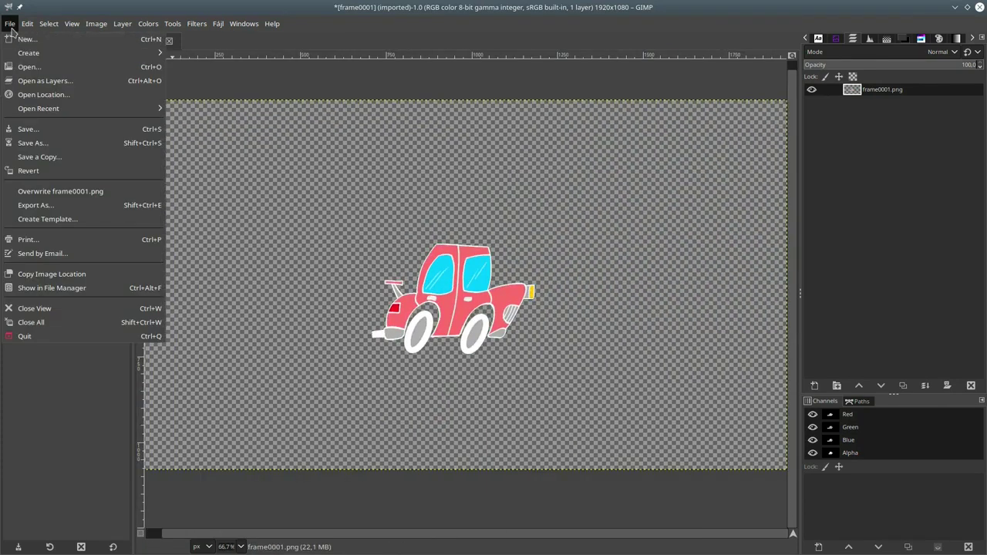
left_click(64, 205)
type("car_stop")
key("Return")
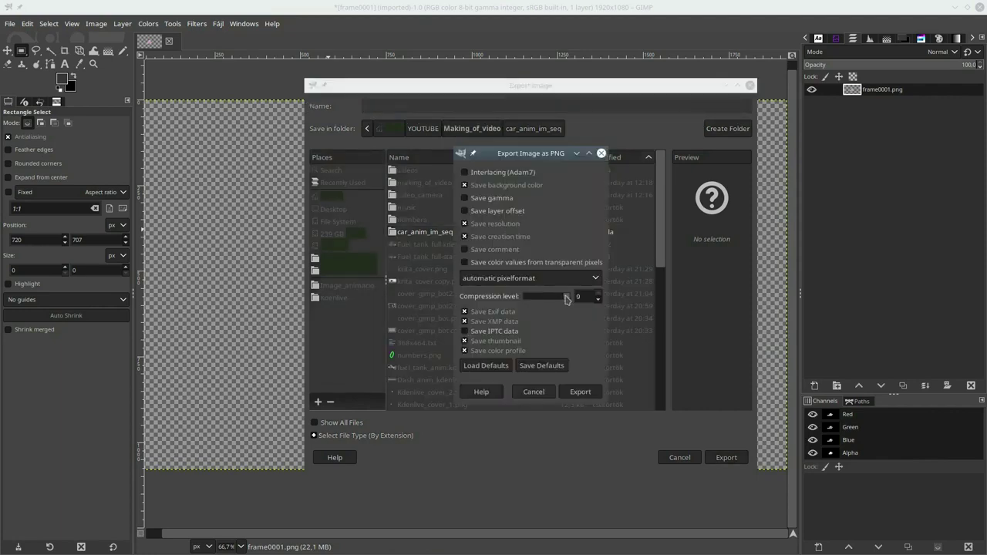
left_click(579, 391)
Switch back to Kdenlive and import car_stop.png from the Making_of_video folder into the project.
left_click(393, 547)
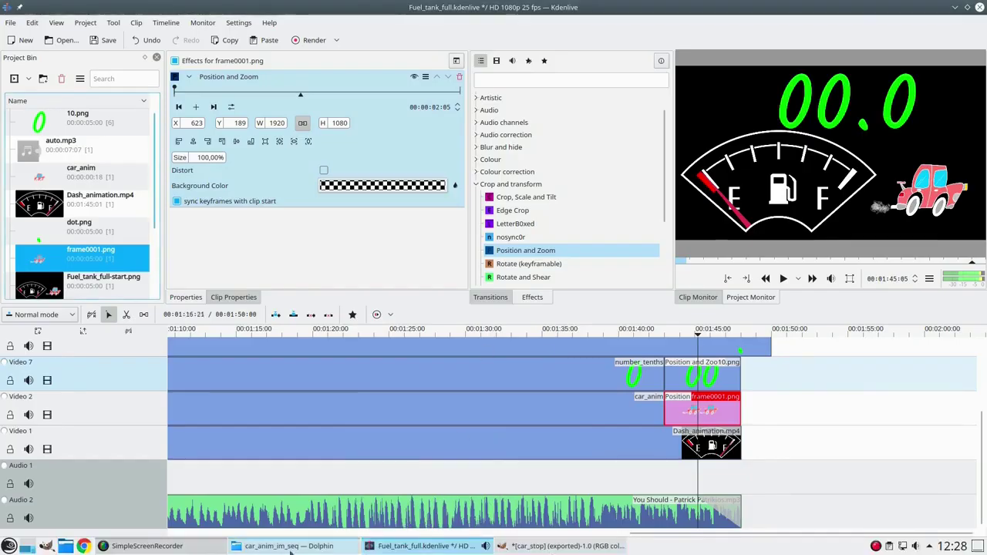
left_click(297, 547)
left_click(625, 249)
left_click(726, 266)
left_click_drag(599, 347, 709, 411)
left_click(714, 270)
left_click(100, 239)
scroll(101, 242, "down", 2)
scroll(106, 258, "up", 2)
Replace frame0001.png after car_anim on Video 2 with car_stop.png.
left_click(728, 406)
key("Delete")
Trim dot.png to end level with the other clips and position car_stop.png at X 623 and Y 189.
left_click_drag(792, 348, 762, 350)
scroll(97, 414, "up", 2)
left_click(751, 431)
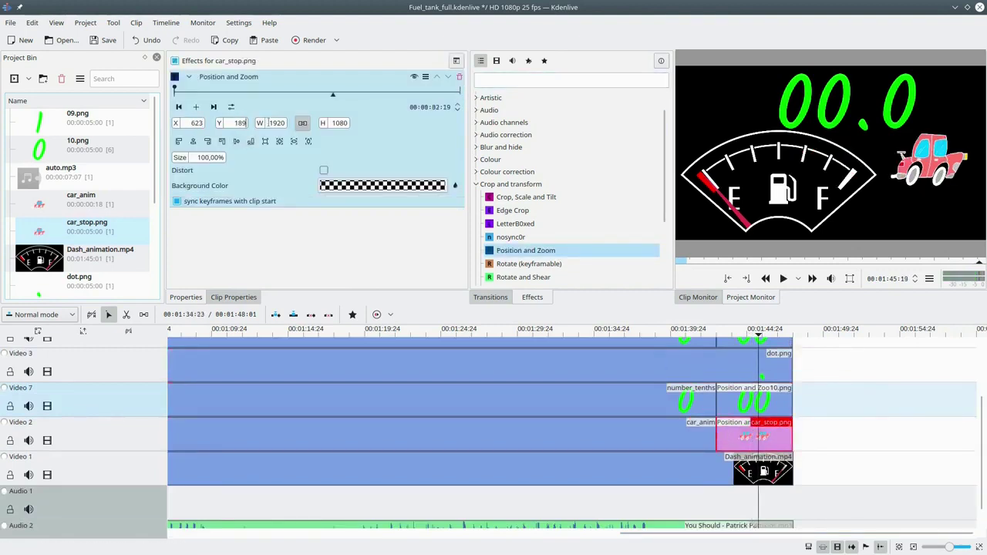
Play back the ending where the countdown finishes and the car stops, and review the full track layout.
left_click(700, 333)
left_click(586, 333)
key("space")
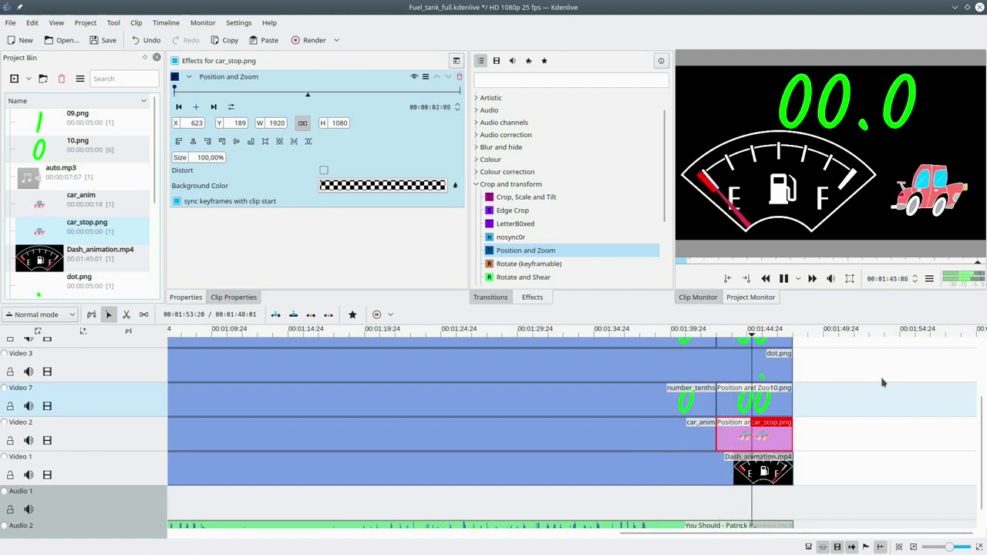
key("space")
scroll(310, 465, "down", 1)
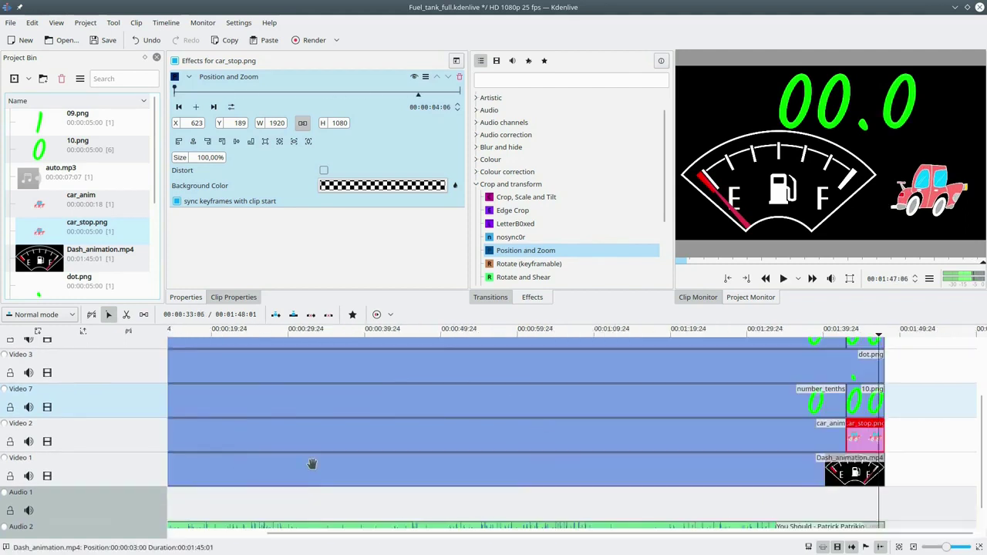
scroll(340, 465, "left", 2)
scroll(340, 465, "down", 1)
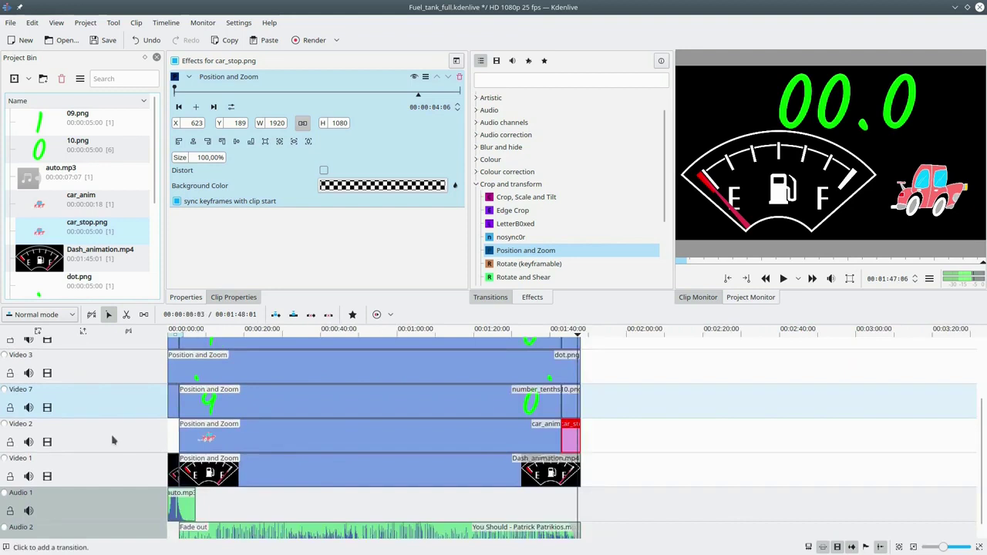
scroll(112, 441, "up", 3)
scroll(111, 441, "down", 3)
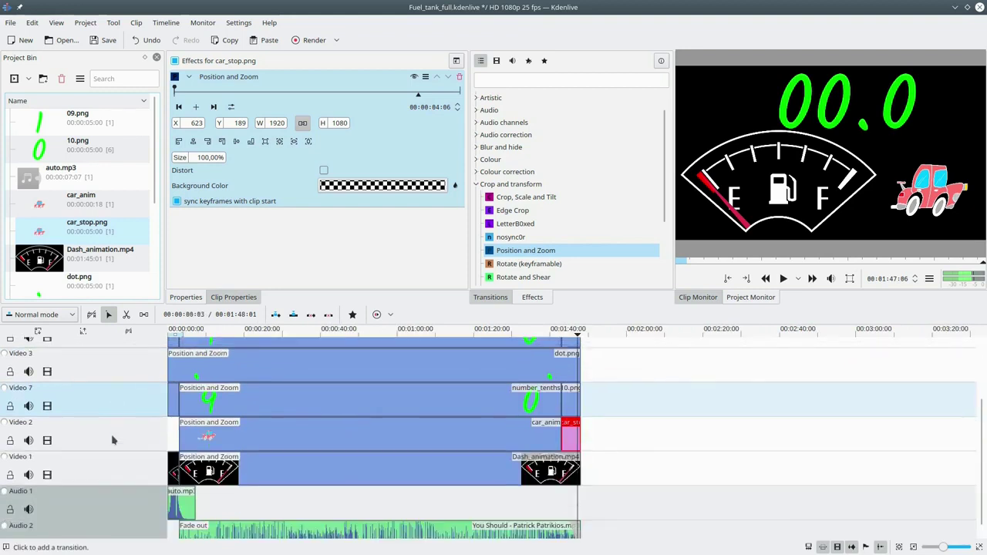